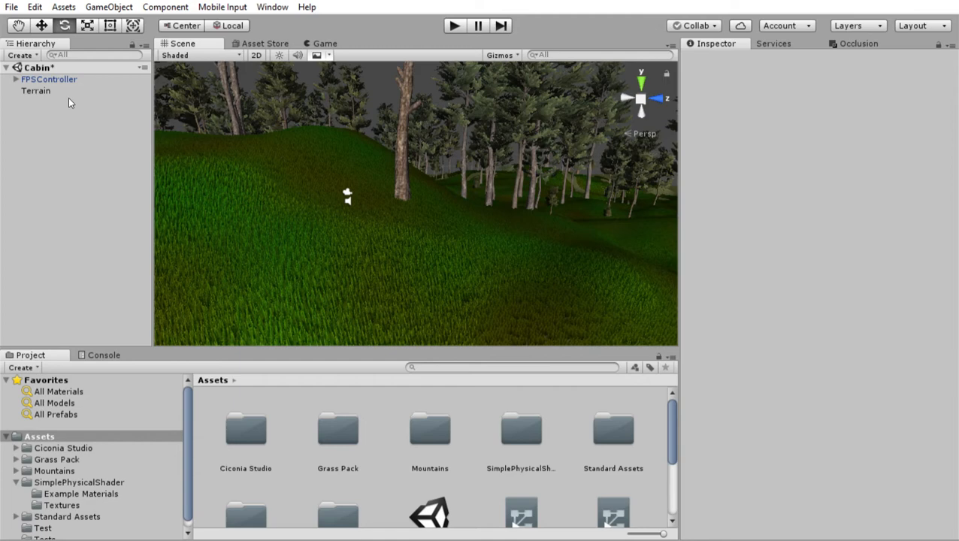
Create a folder named Skybox in the project's Assets folder.
left_click(64, 7)
left_click(19, 157)
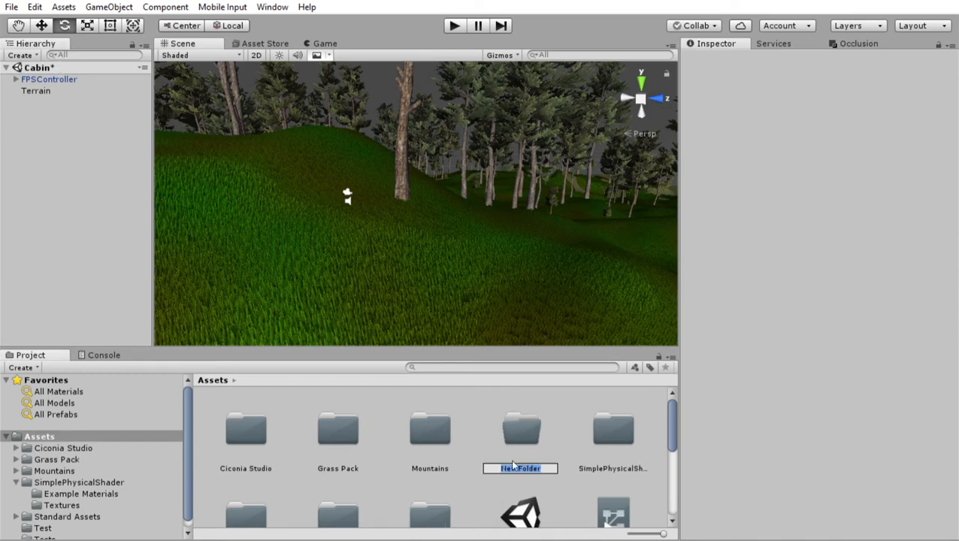
type("Skybox")
key("Return")
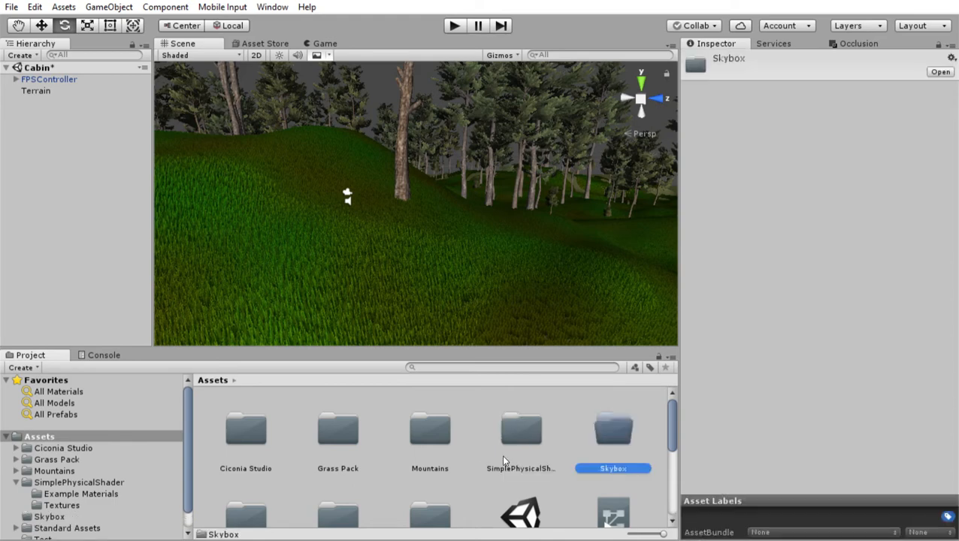
Create a material named Skybox inside the Skybox folder and assign it the Skybox/Procedural shader.
double_click(617, 432)
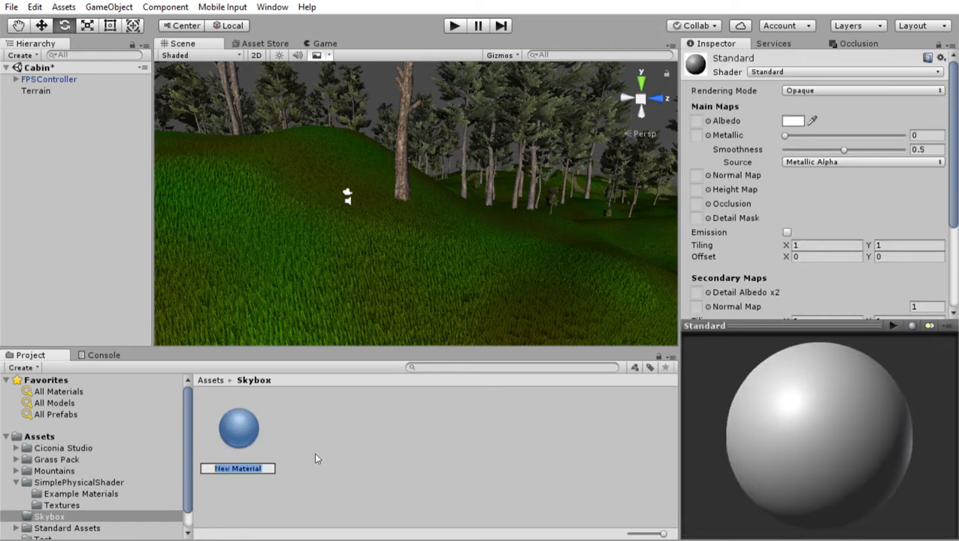
type("Skybox")
key("Return")
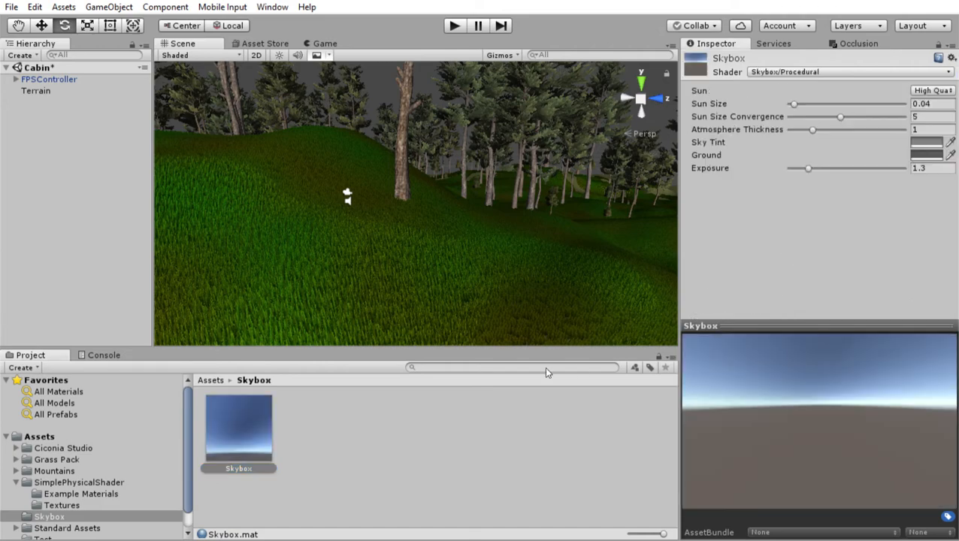
Apply the Skybox material to the sky of the Cabin scene.
right_click_drag(404, 232, 391, 135)
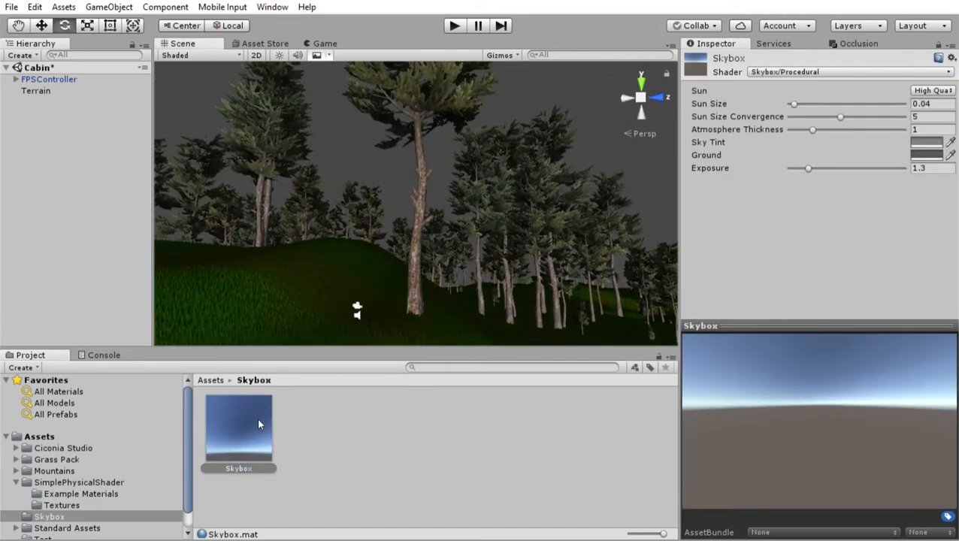
left_click_drag(255, 422, 509, 95)
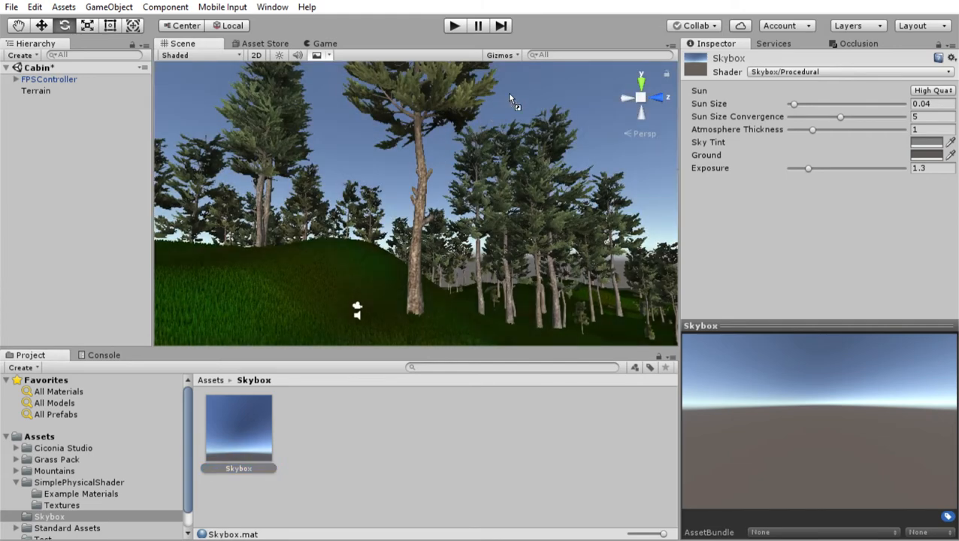
Set the Skybox material's sun size to 0.052 and its sun size convergence to 1.57.
right_click_drag(518, 230, 488, 538)
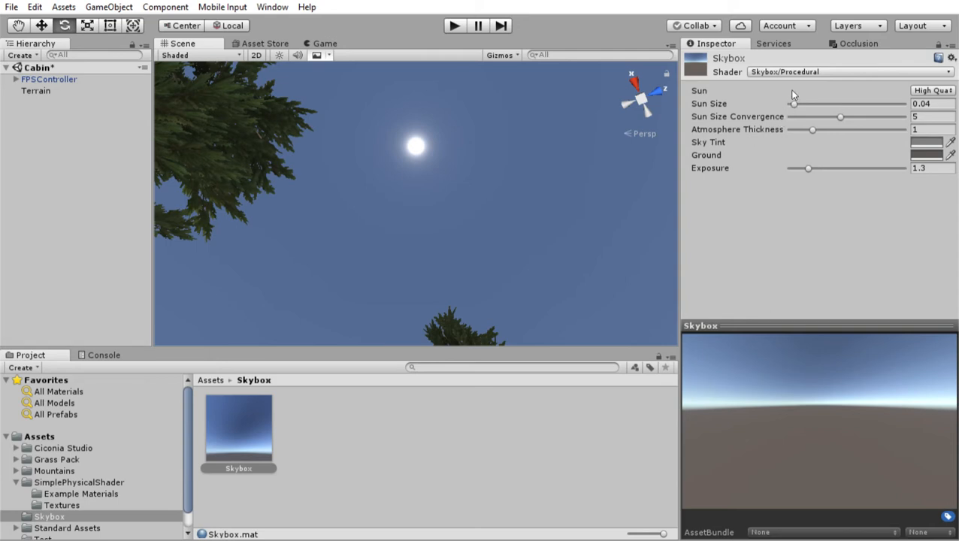
left_click_drag(791, 90, 812, 129)
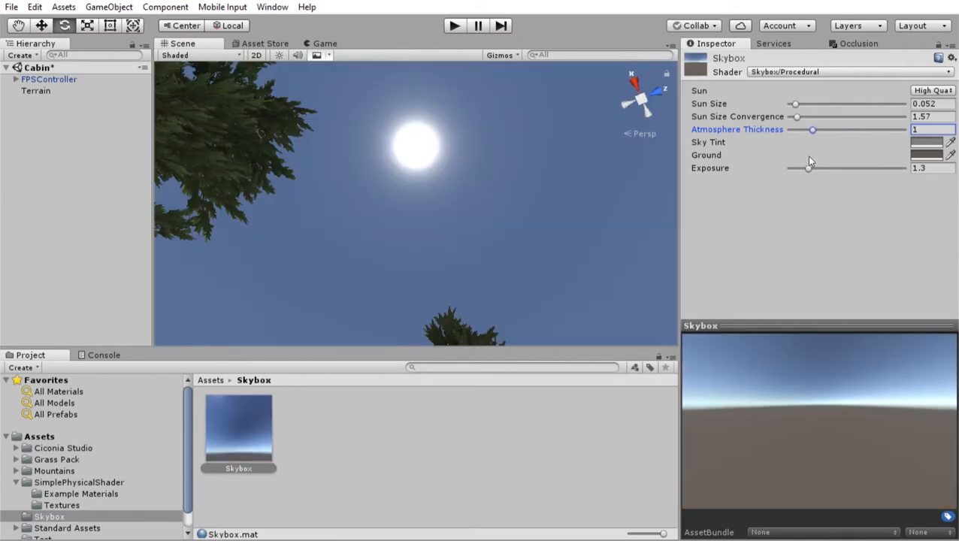
mouse_move(809, 167)
left_mouse_down()
mouse_move(852, 167)
mouse_move(809, 167)
left_mouse_up()
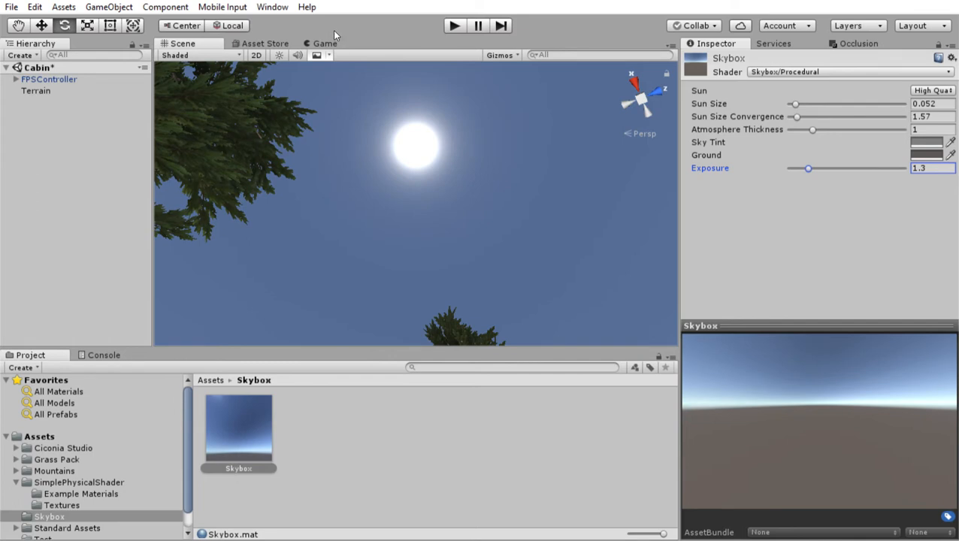
Add a directional light to the scene and rename it Sun.
right_click(70, 130)
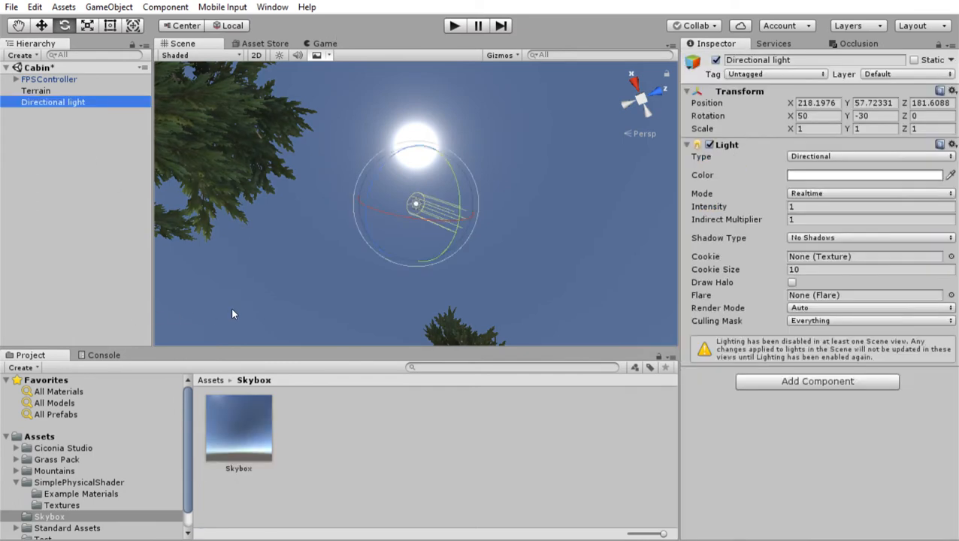
left_click(739, 58)
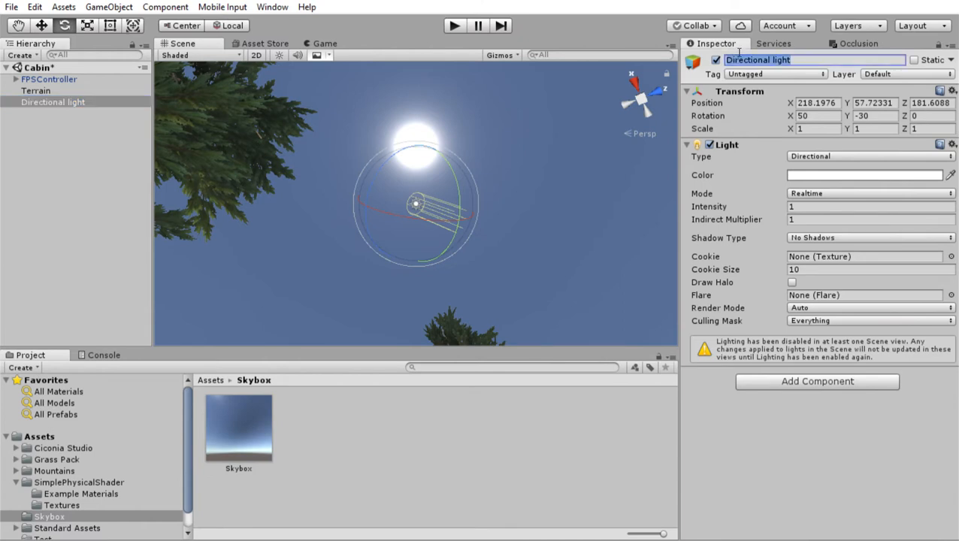
type("Sun")
key("Return")
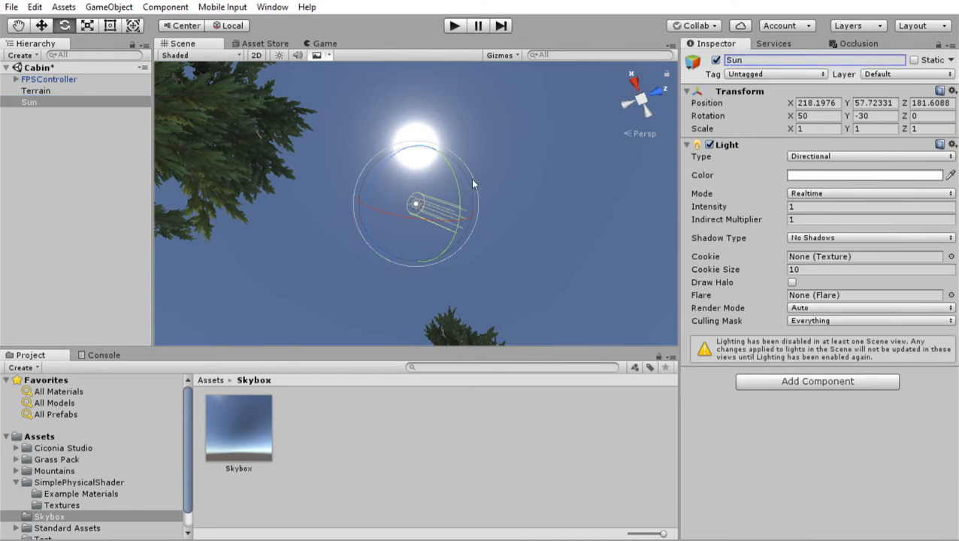
Reset the Sun light's transform so its position and rotation are zero.
right_click_drag(471, 178, 531, 436)
scroll(485, 218, "down", 5)
mouse_move(478, 205)
right_mouse_down()
mouse_move(514, 308)
mouse_move(483, 364)
mouse_move(490, 169)
mouse_move(467, 179)
mouse_move(476, 201)
right_mouse_up()
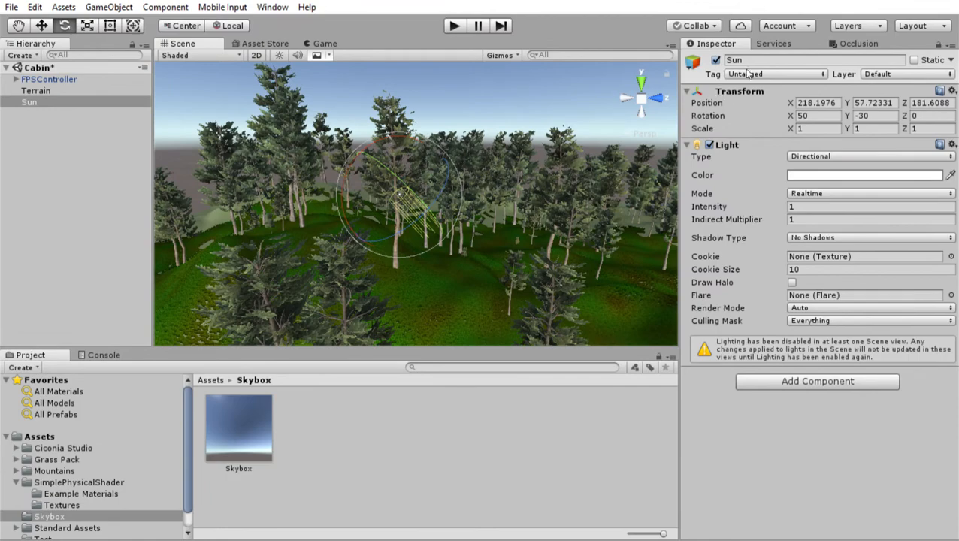
left_click(952, 91)
left_click(910, 94)
Move the Sun light along the X axis to about 235.8, near the middle of the terrain's edge.
middle_click_drag(307, 204, 244, 241)
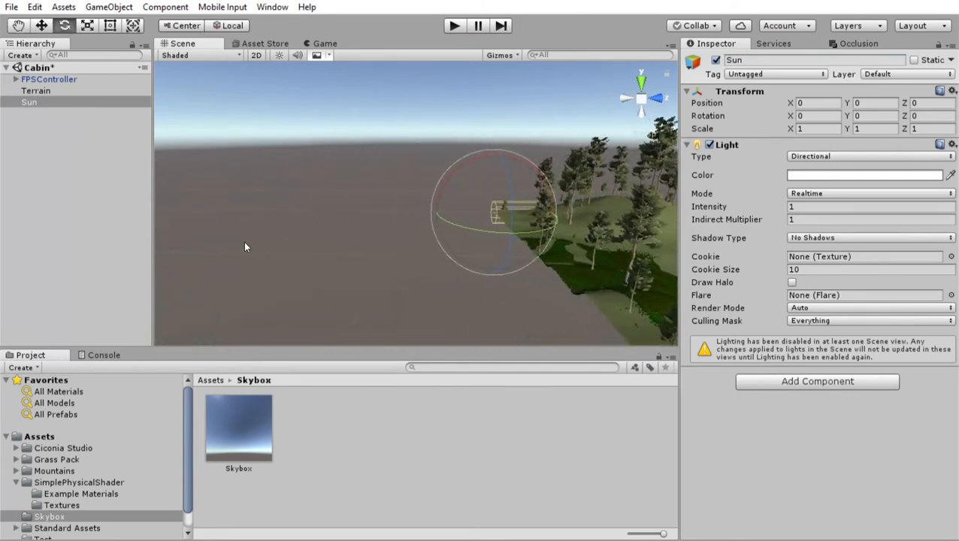
right_click_drag(243, 242, 379, 238)
scroll(320, 232, "down", 1)
middle_click_drag(321, 233, 350, 230)
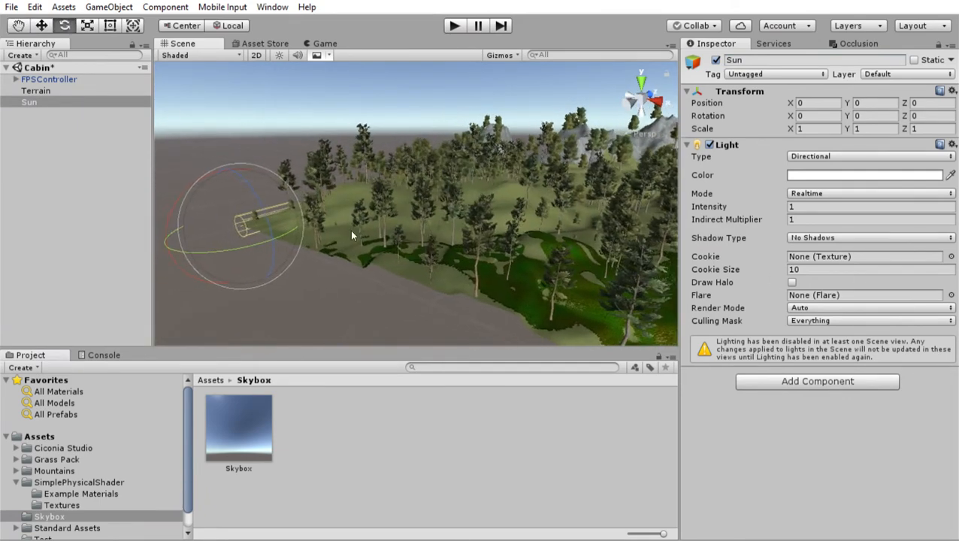
key("w")
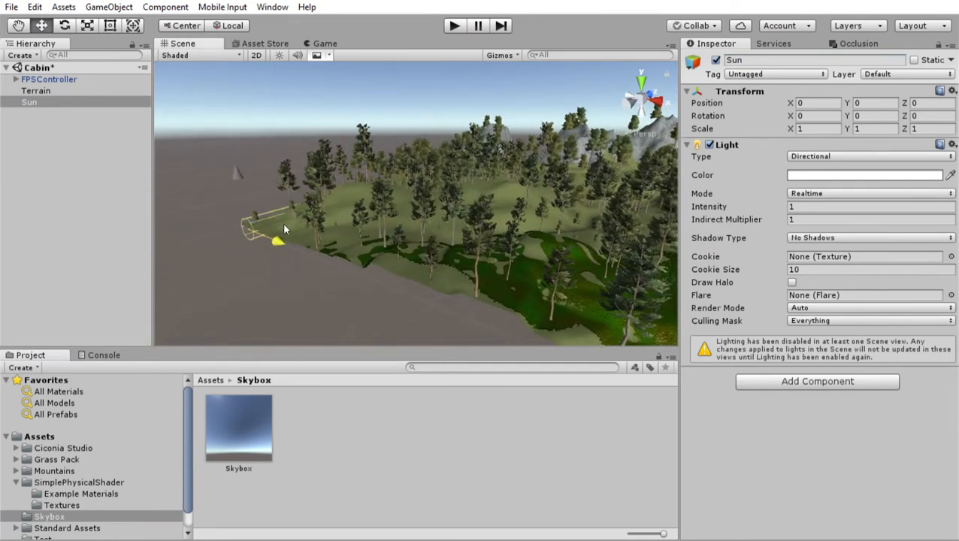
left_click_drag(284, 228, 497, 222)
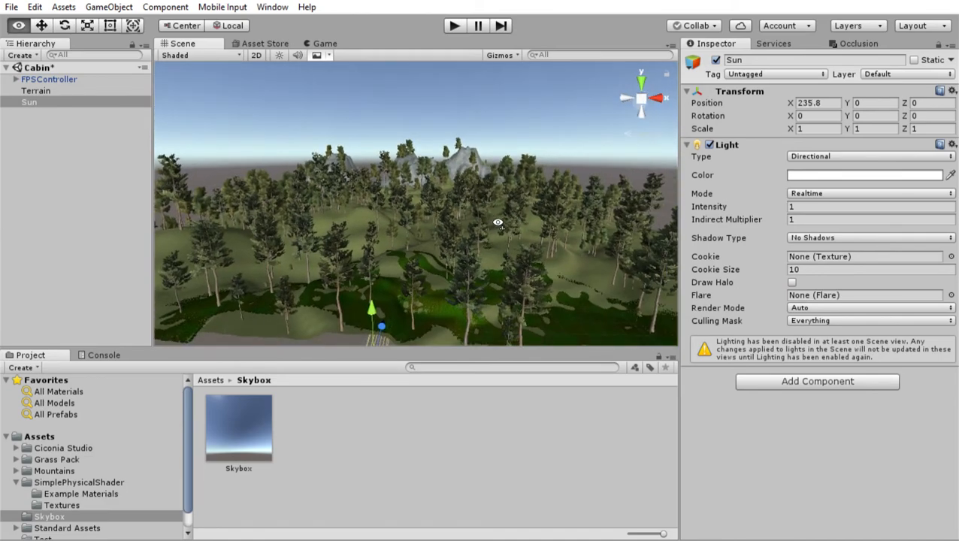
Move the Sun light along the Z axis to about 596, past the mountains beyond the terrain's far edge.
middle_click_drag(470, 201, 252, 304)
right_click_drag(451, 197, 289, 229)
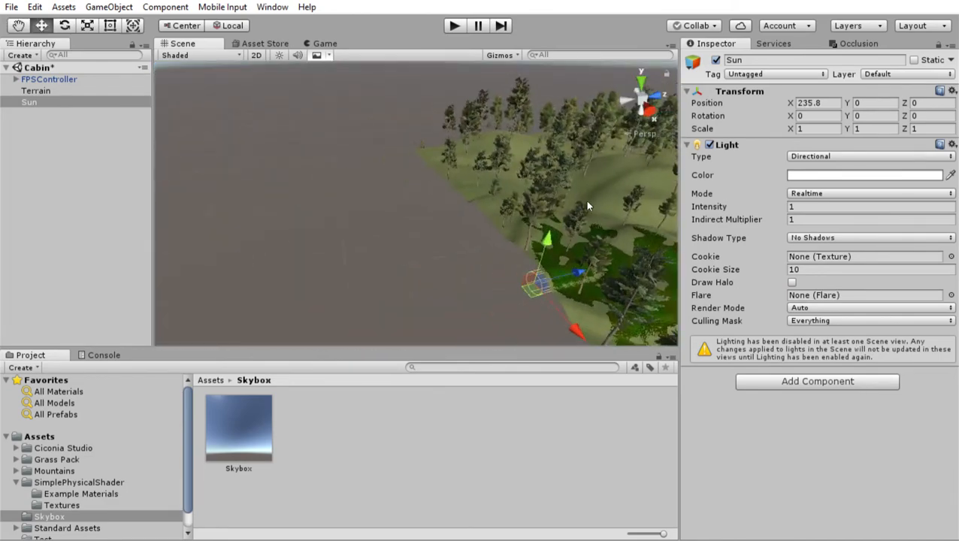
middle_click_drag(588, 206, 130, 242)
right_click_drag(347, 193, 313, 191)
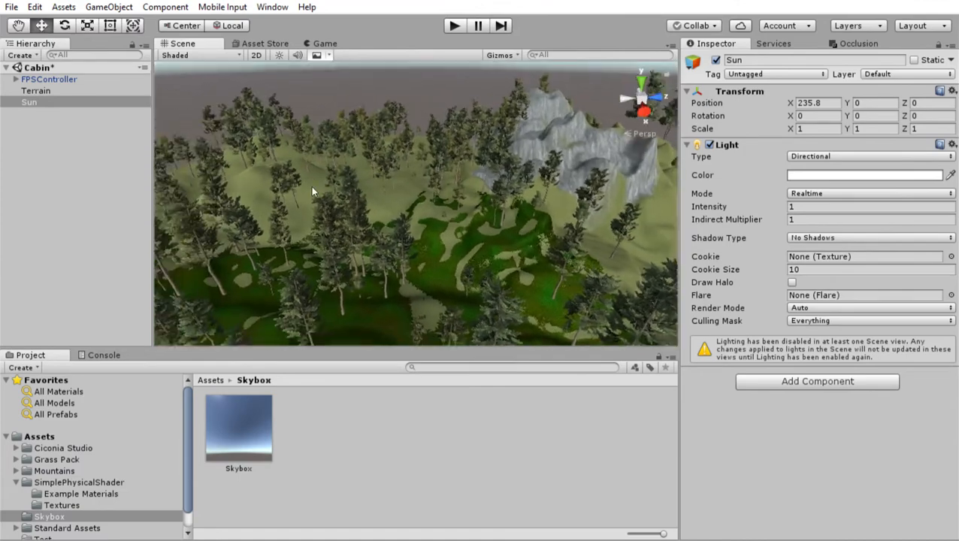
scroll(310, 187, "down", 6)
middle_click_drag(538, 202, 496, 191)
scroll(462, 182, "down", 3)
left_click_drag(302, 211, 615, 212)
middle_click_drag(592, 227, 509, 241)
left_click_drag(543, 203, 611, 210)
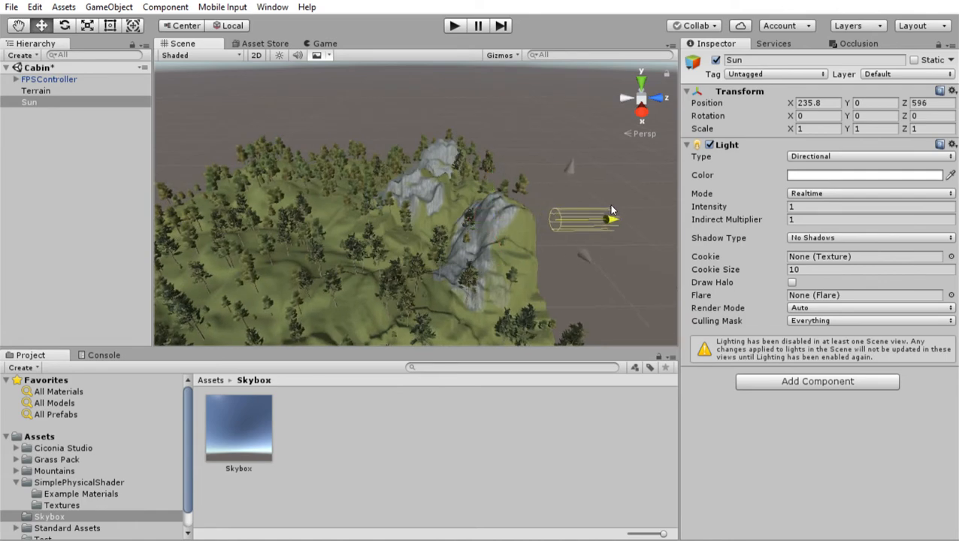
Rotate the Sun light back toward the terrain by setting its Y rotation to -180.
left_click(65, 25)
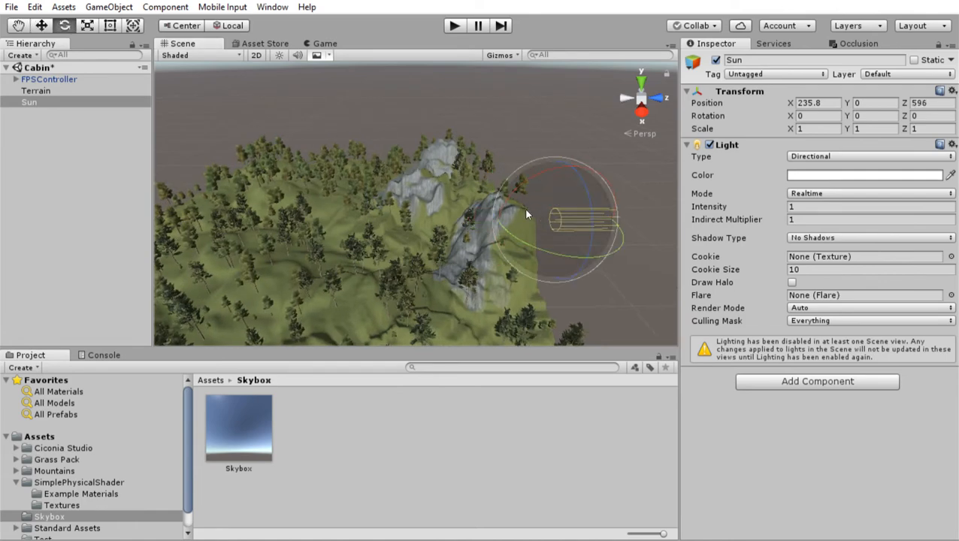
left_click_drag(526, 214, 30, 206)
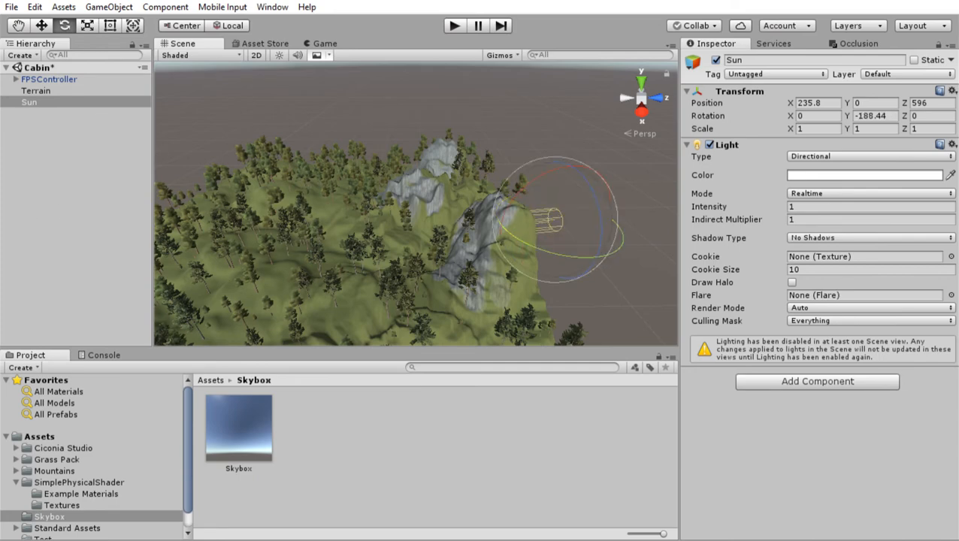
left_click(893, 114)
type("-")
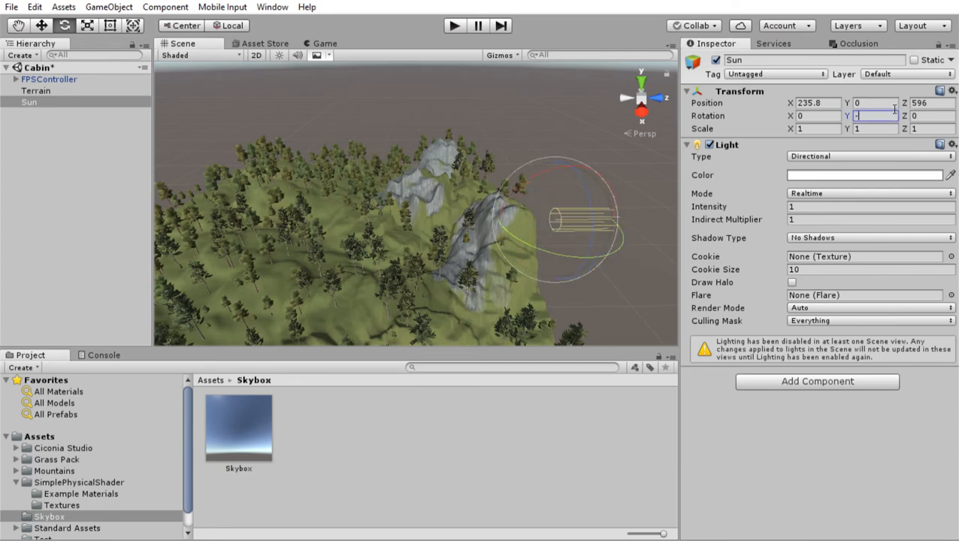
type("180")
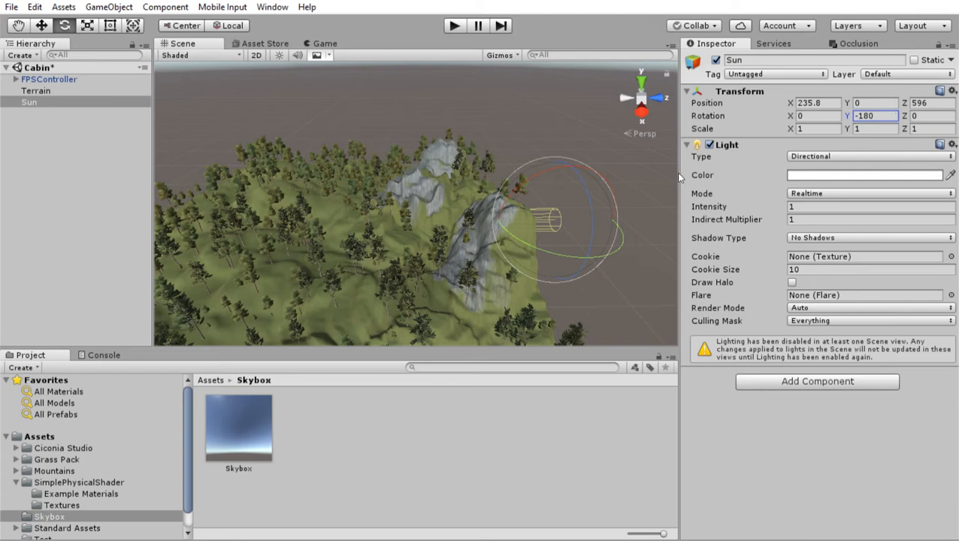
Preview the Sun's lighting from the player camera in the Game view.
scroll(497, 166, "up", 3)
middle_click_drag(495, 168, 250, 131)
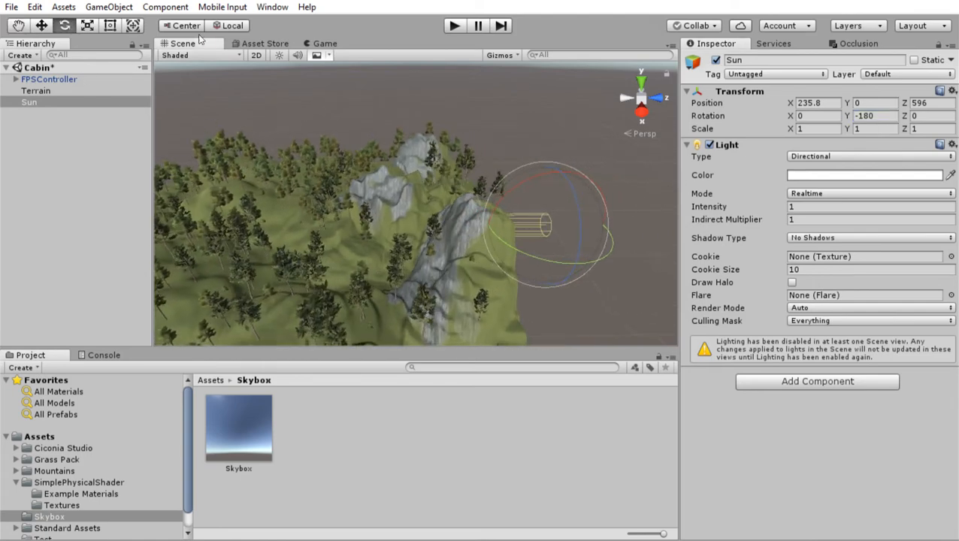
left_click(323, 43)
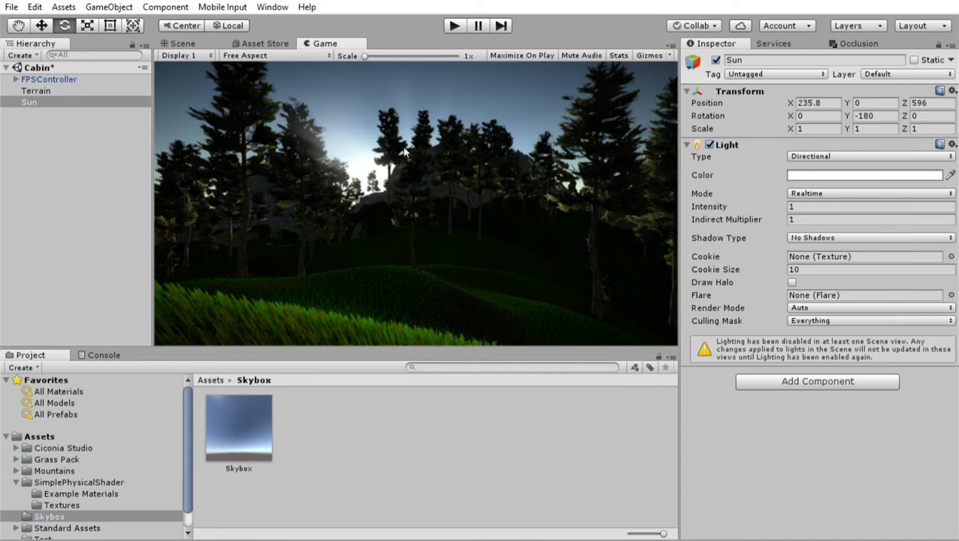
Remove the Sun Shafts script component from the FirstPersonCharacter camera under FPSController.
left_click(15, 79)
left_click(42, 87)
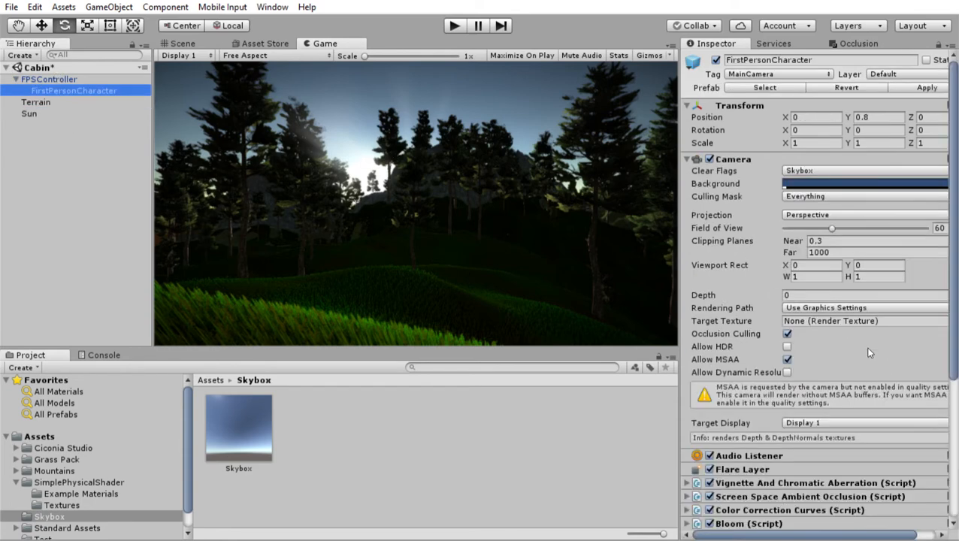
scroll(834, 399, "down", 5)
right_click(760, 337)
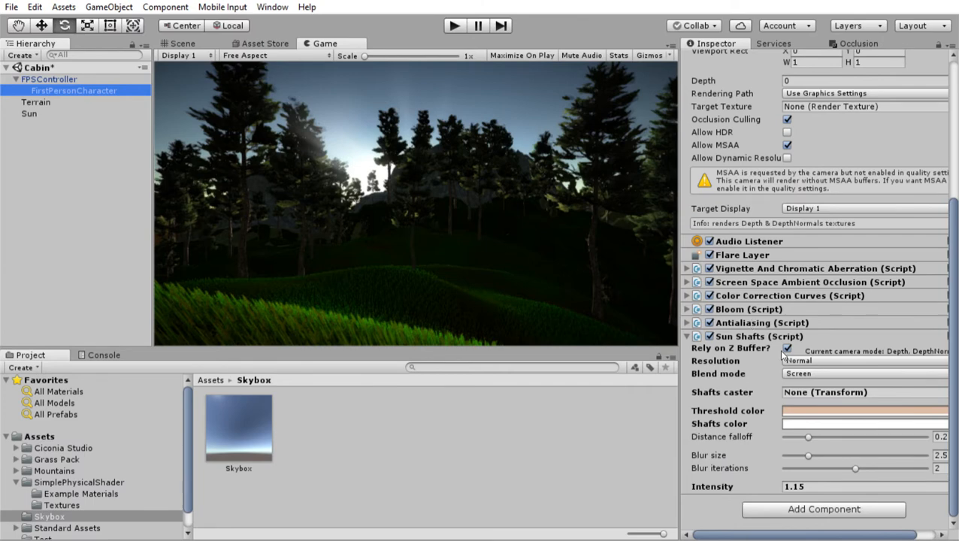
left_click(796, 383)
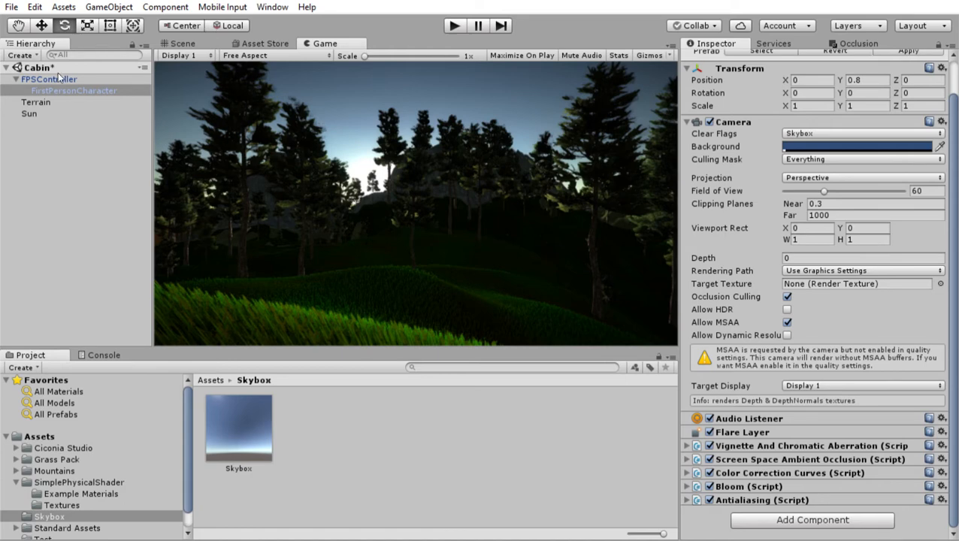
Change the Sun light's color to a golden yellow-orange.
left_click(118, 109)
left_click(808, 173)
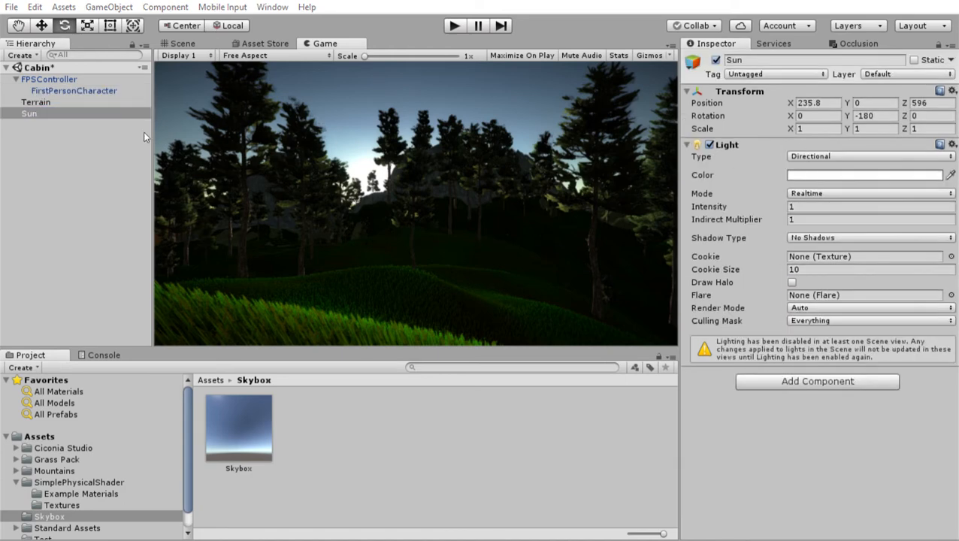
left_click_drag(45, 52, 144, 133)
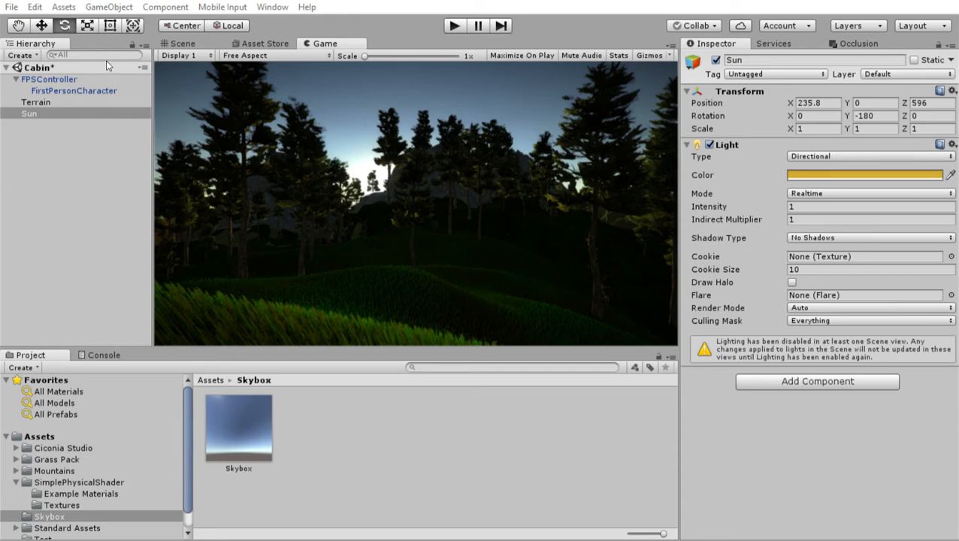
left_click_drag(104, 61, 102, 54)
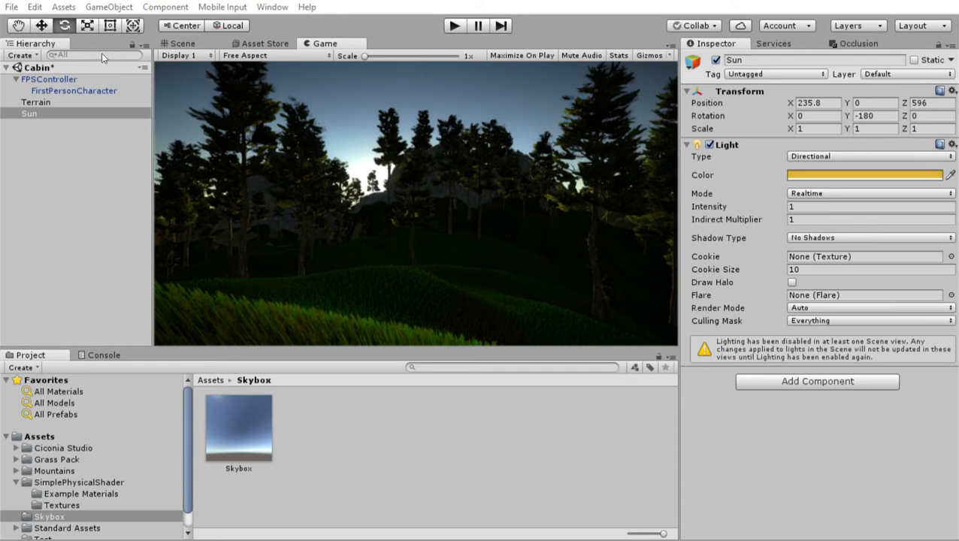
left_click(169, 2)
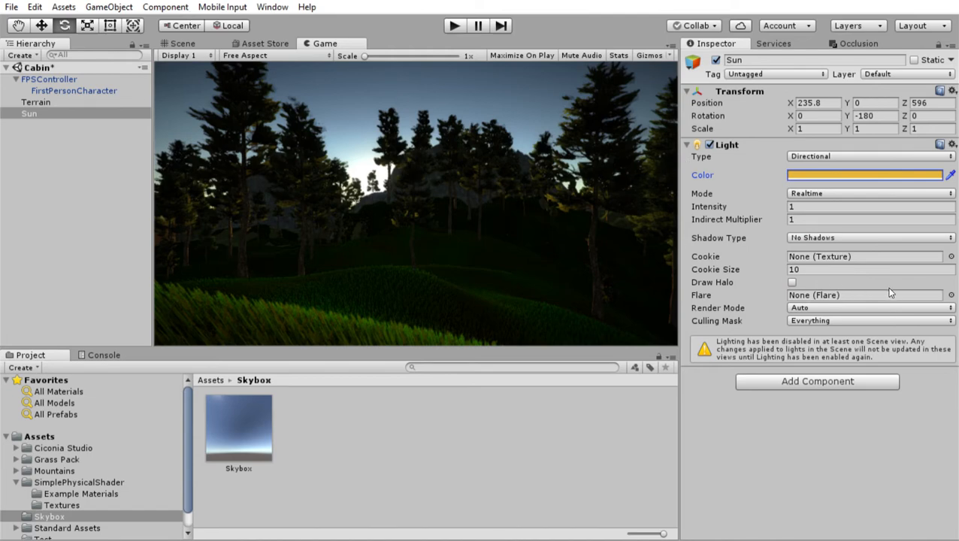
Check the flares available for the Sun light and close the selection without assigning one.
left_click(955, 284)
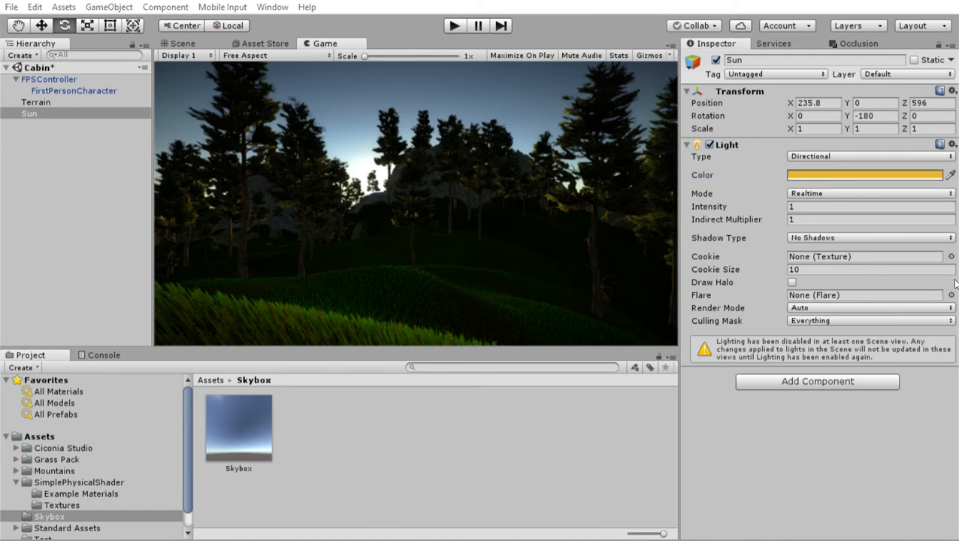
left_click(930, 77)
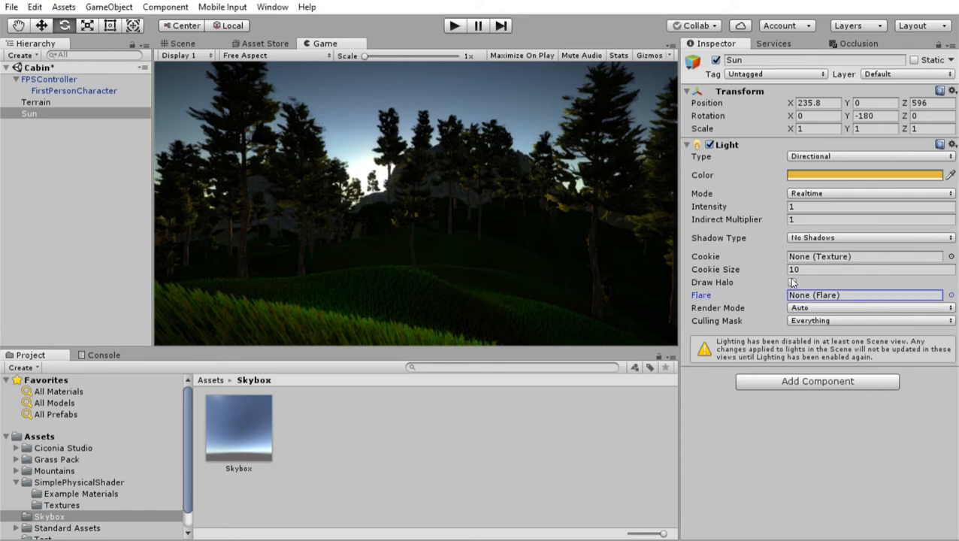
Turn on Draw Halo for the Sun light and set its shadow type to Soft Shadows.
left_click(792, 282)
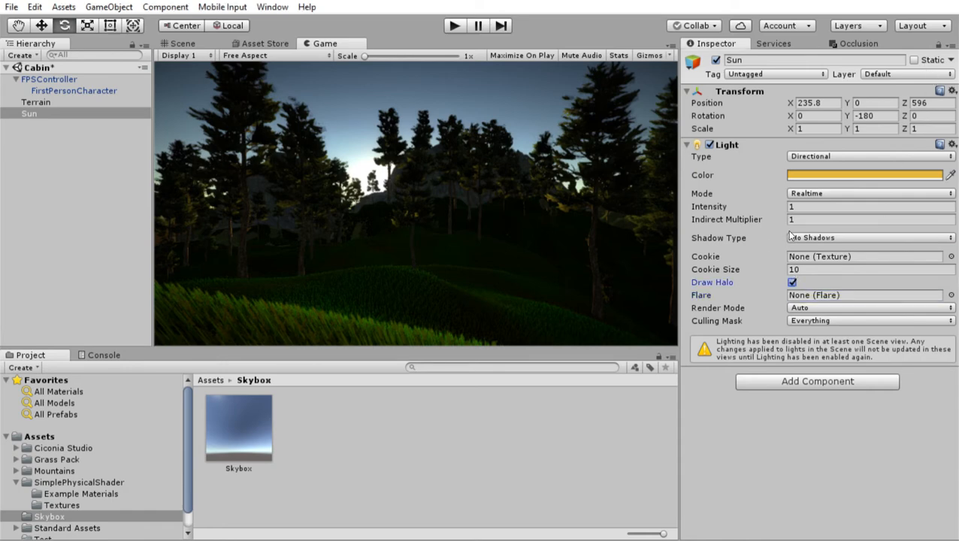
left_click(817, 262)
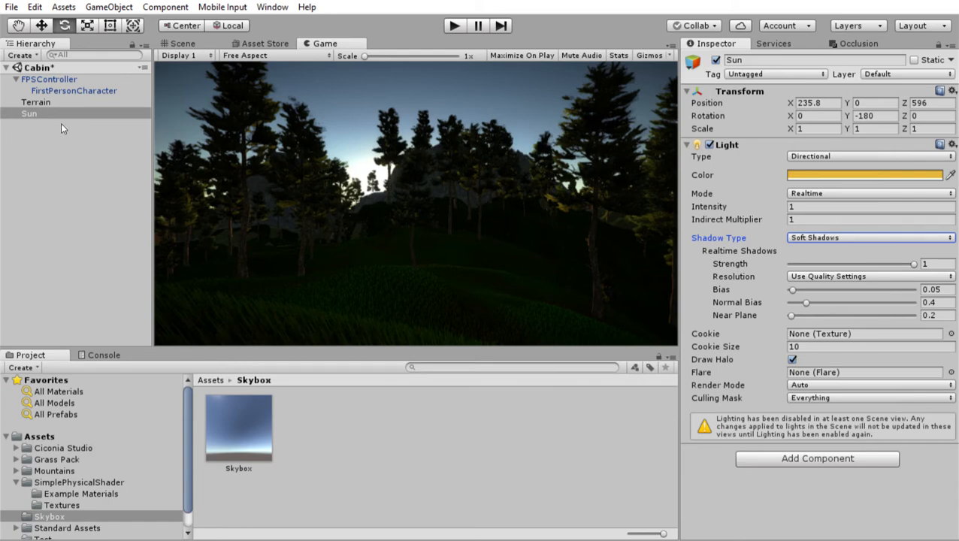
Add the Sun Shafts script component to the FirstPersonCharacter camera under FPSController.
left_click(64, 79)
scroll(774, 293, "down", 3)
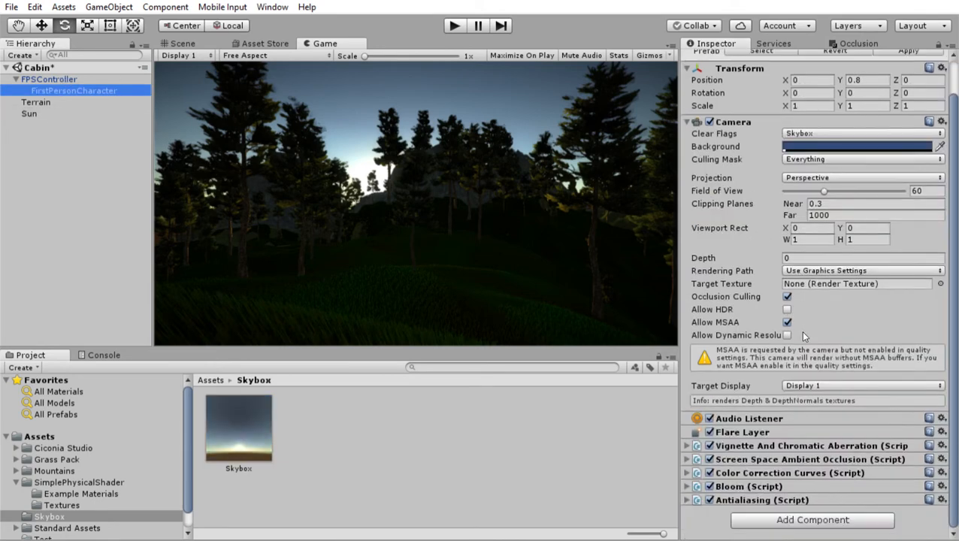
left_click(809, 519)
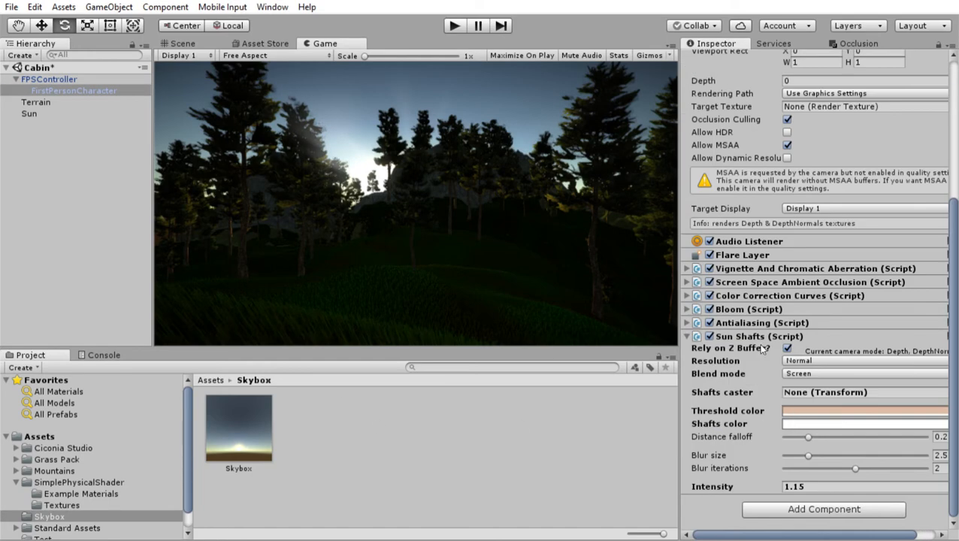
Set the Sun Shafts resolution to High and assign the Sun object as the shafts caster.
left_click(16, 79)
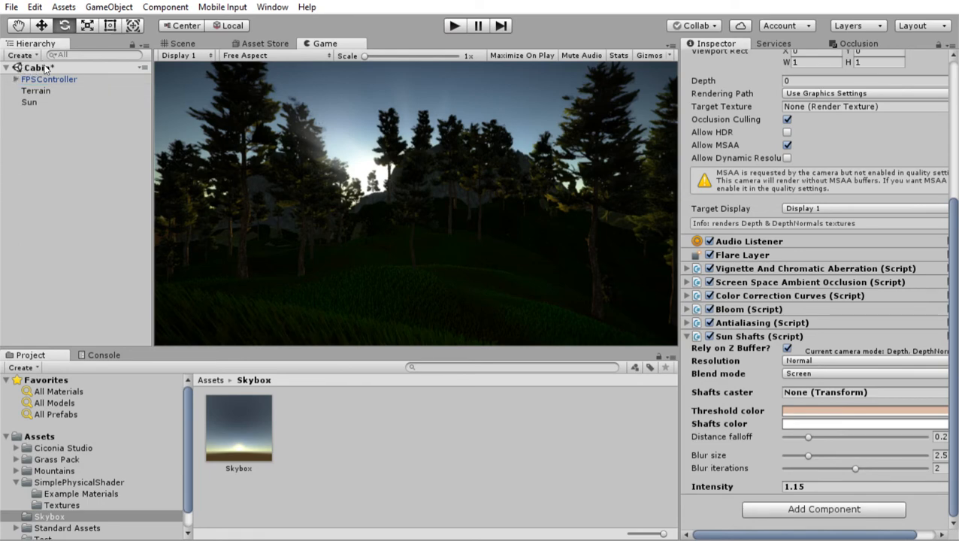
left_click(16, 79)
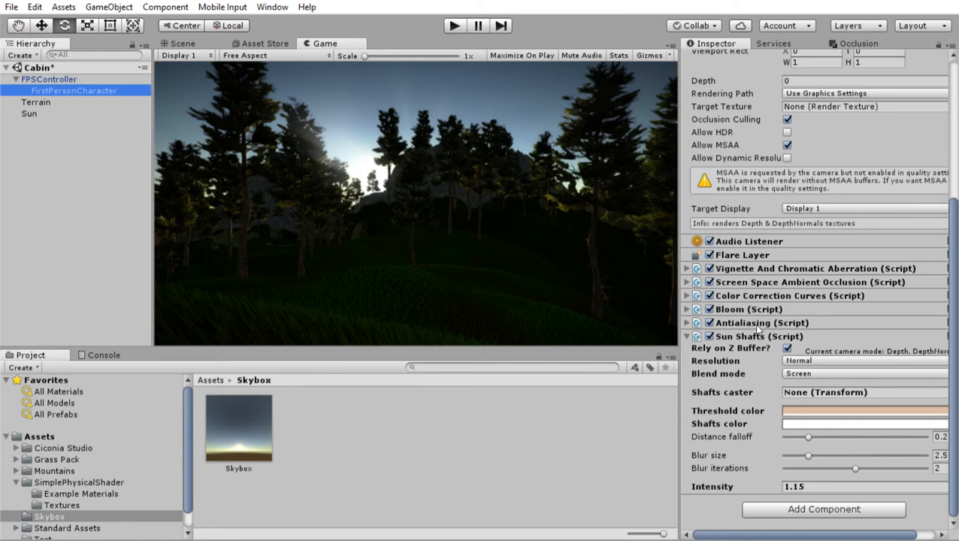
left_click(789, 360)
left_click(806, 390)
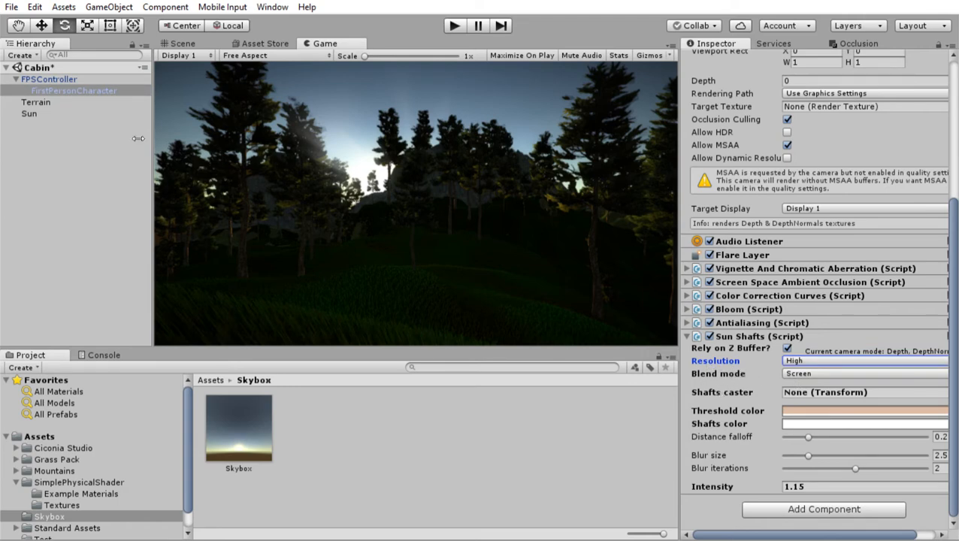
left_click(32, 113)
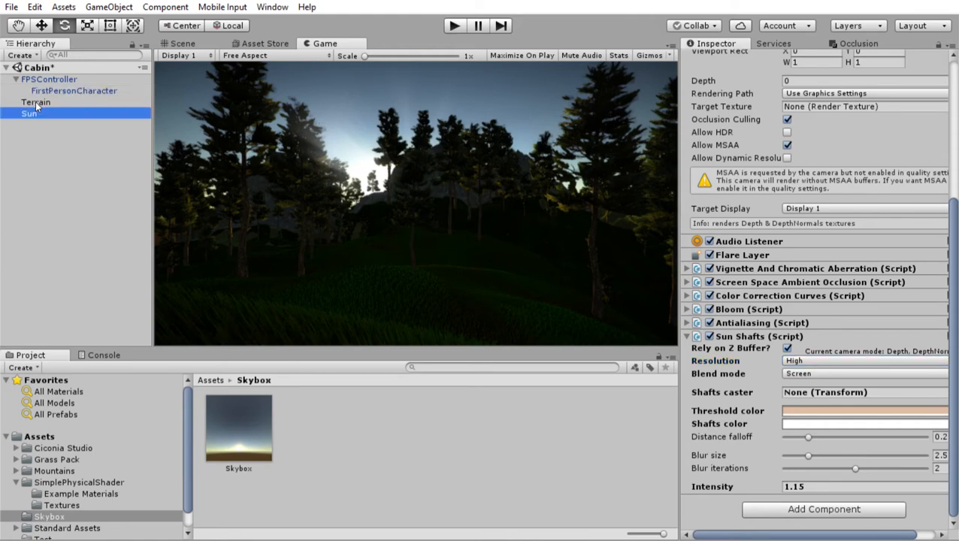
left_click_drag(124, 121, 807, 392)
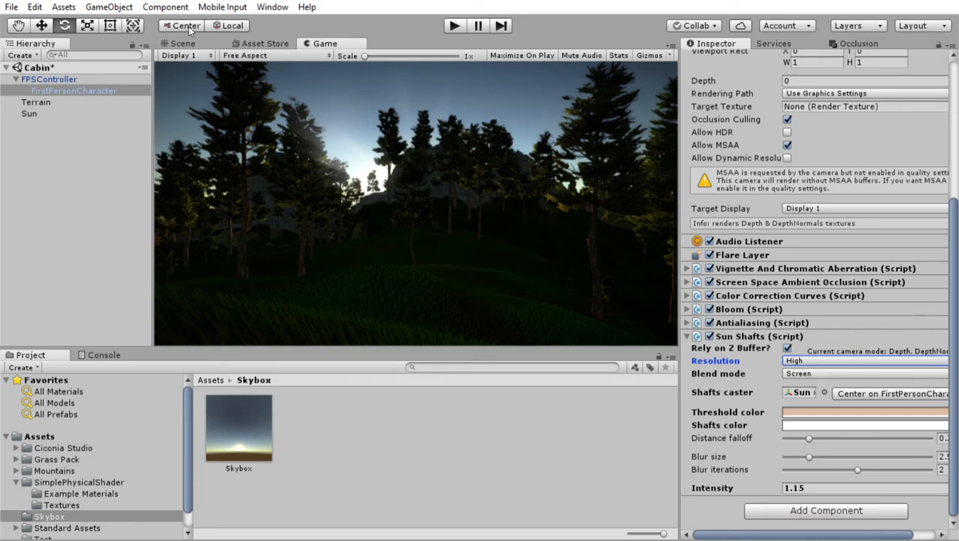
Check where the Sun and the FPSController sit in the Scene view, and return to the Game view.
key("ctrl+1")
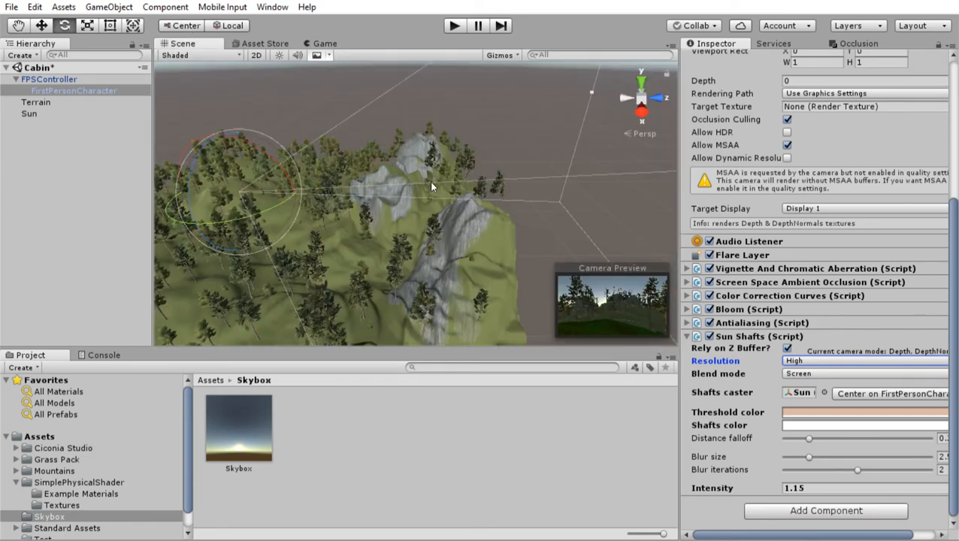
scroll(431, 184, "down", 2)
left_click(28, 114)
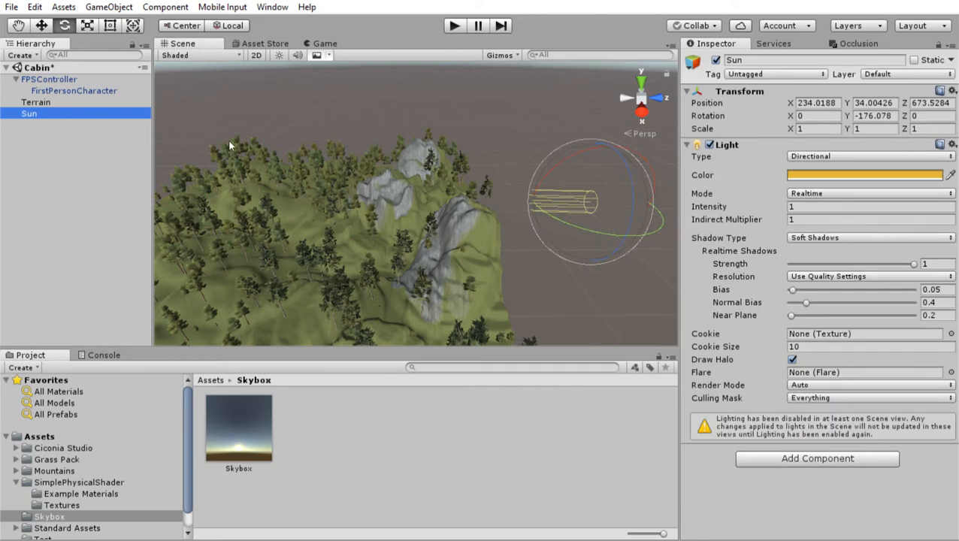
left_click(49, 79)
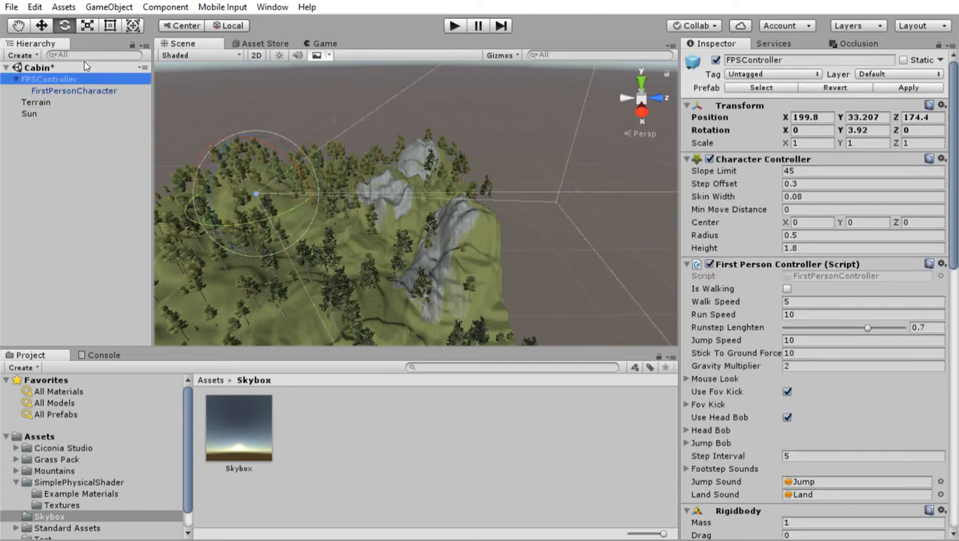
key("ctrl+2")
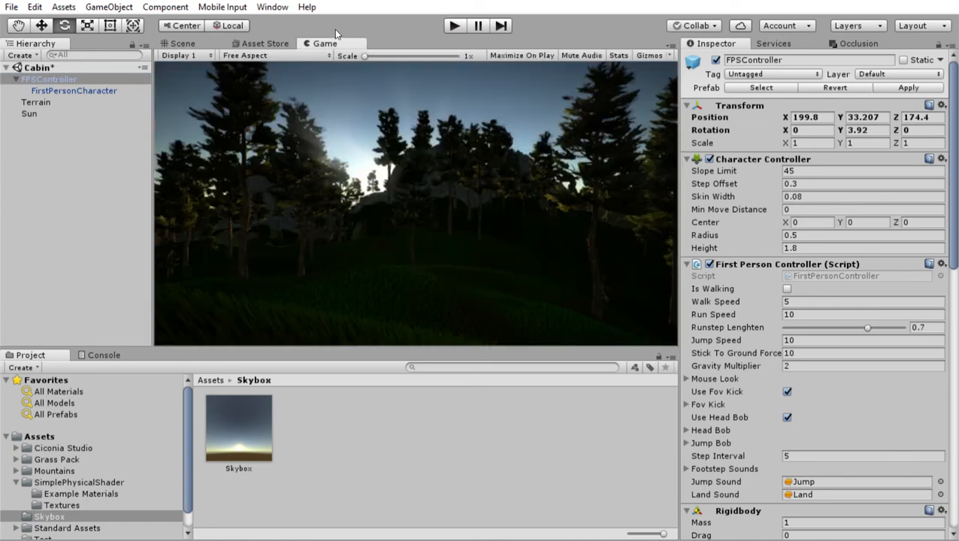
scroll(752, 377, "down", 10)
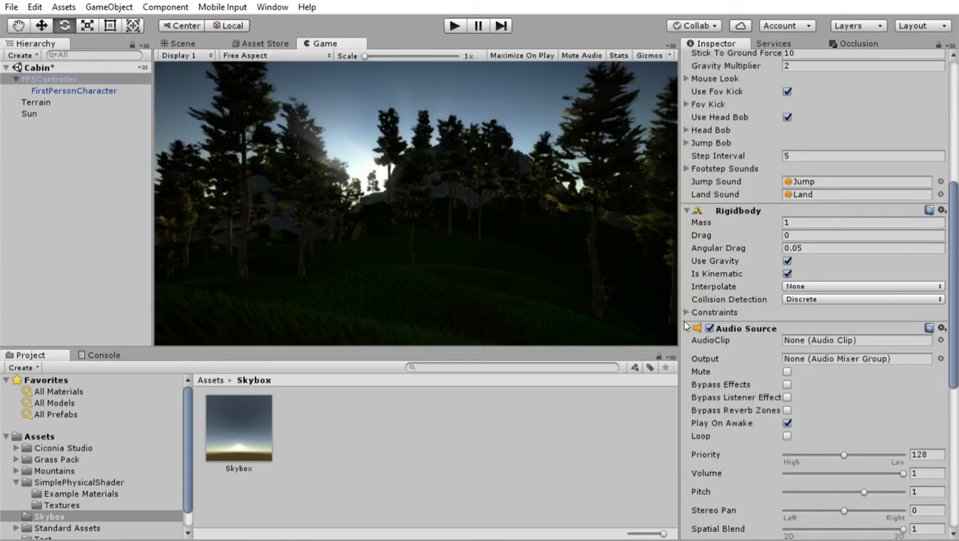
Change the shafts color of the FirstPersonCharacter's Sun Shafts effect to a golden orange.
left_click(47, 90)
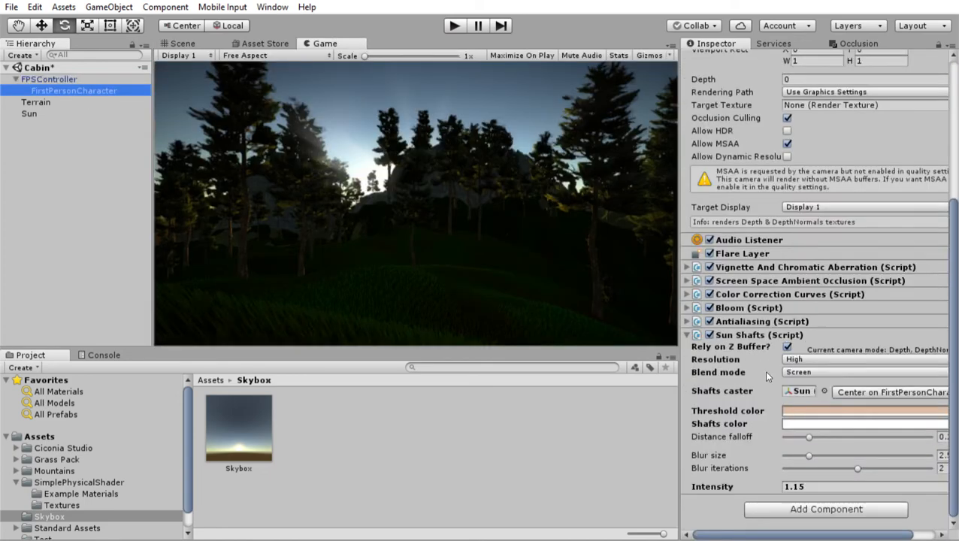
left_click(792, 413)
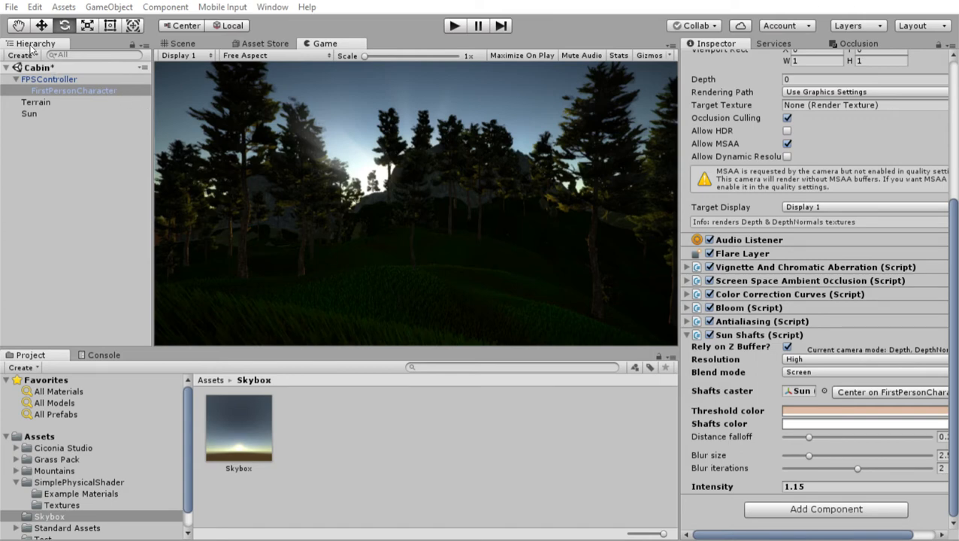
left_click_drag(31, 45, 154, 76)
left_click_drag(137, 144, 146, 132)
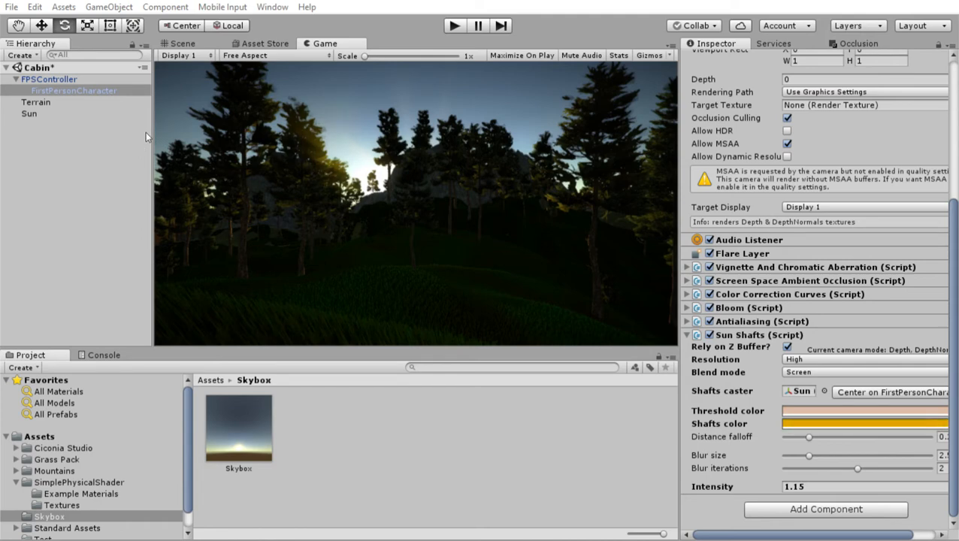
Change the Sun Shafts threshold color to a dark orange-brown.
left_click(184, 5)
left_click_drag(58, 55, 136, 95)
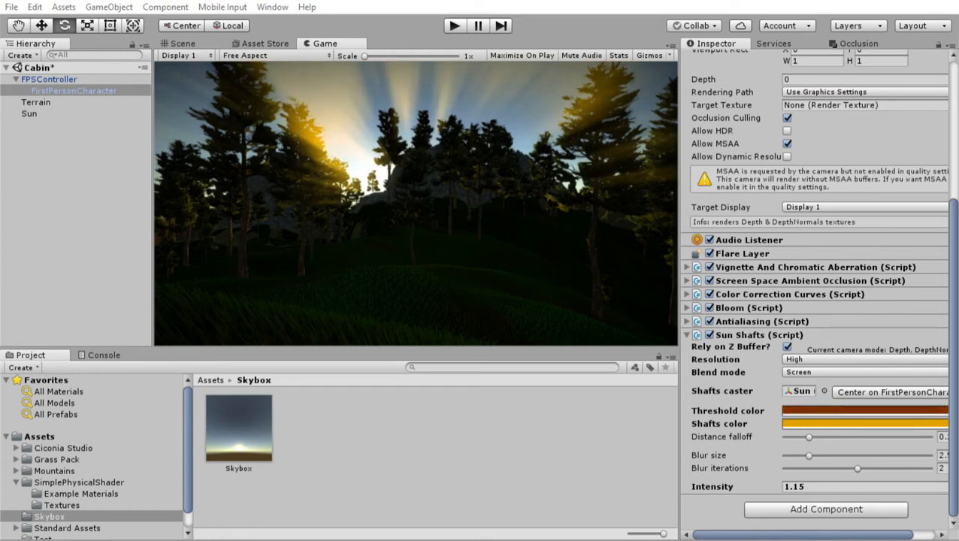
left_click(201, 20)
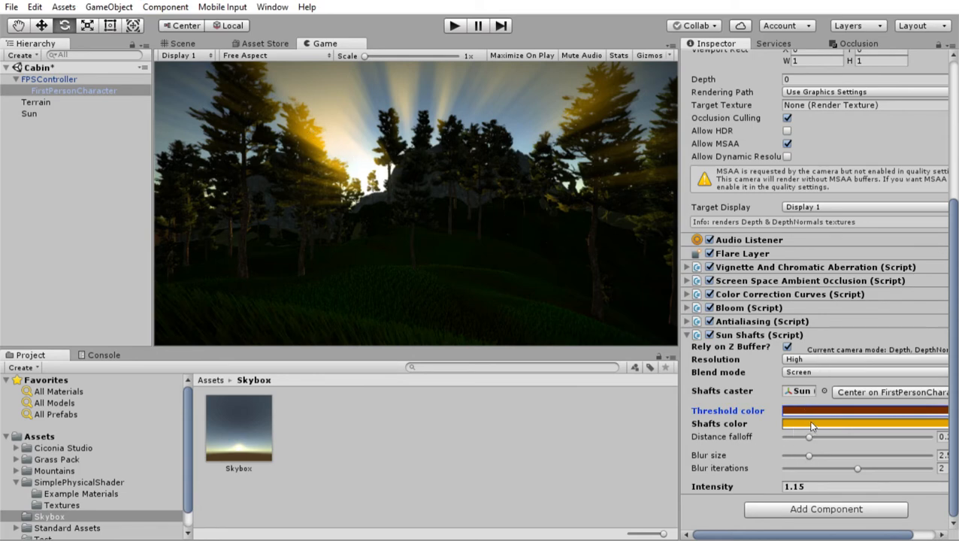
Set the Sun Shafts distance falloff to 0.1 and the blur size to 2.02.
left_click_drag(809, 435, 785, 437)
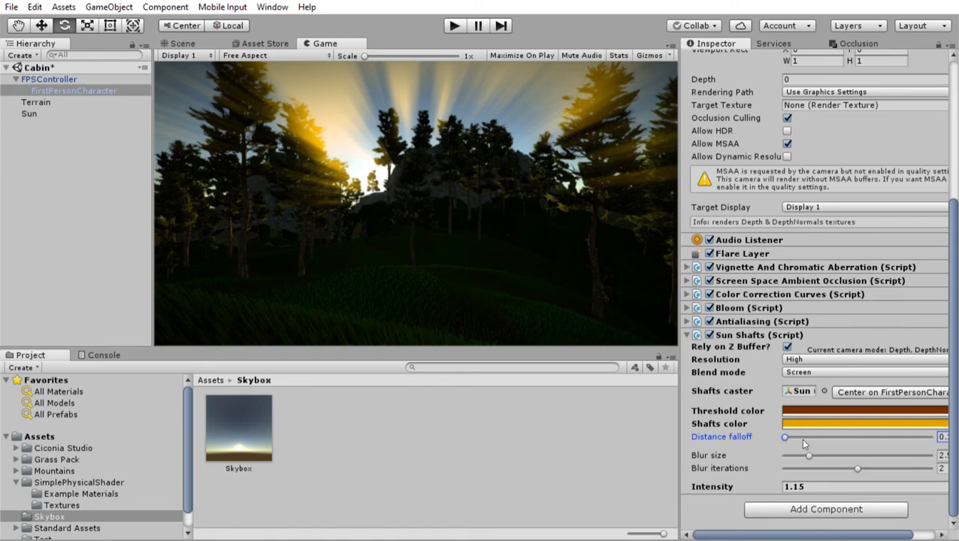
mouse_move(808, 453)
left_mouse_down()
mouse_move(814, 441)
mouse_move(858, 434)
mouse_move(937, 434)
mouse_move(781, 451)
mouse_move(800, 447)
left_mouse_up()
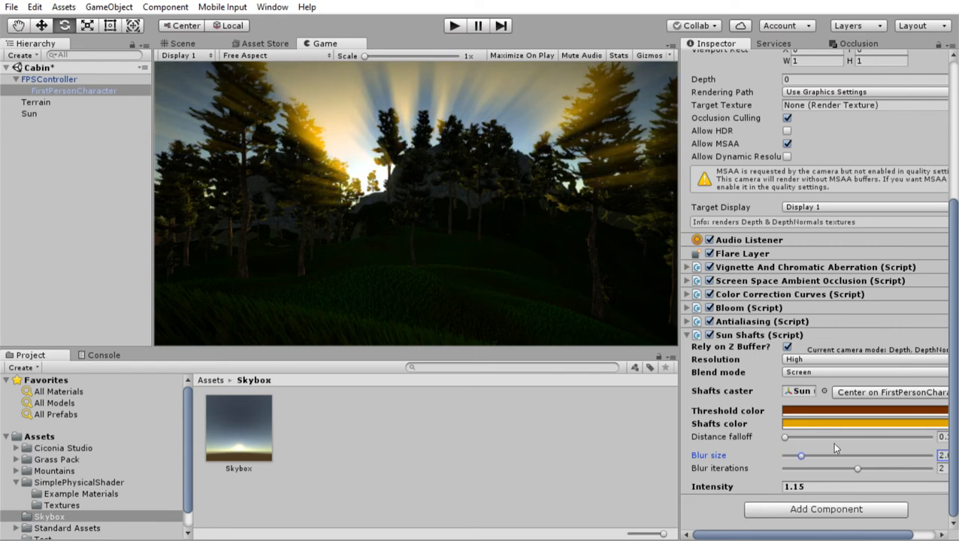
left_click_drag(681, 425, 657, 424)
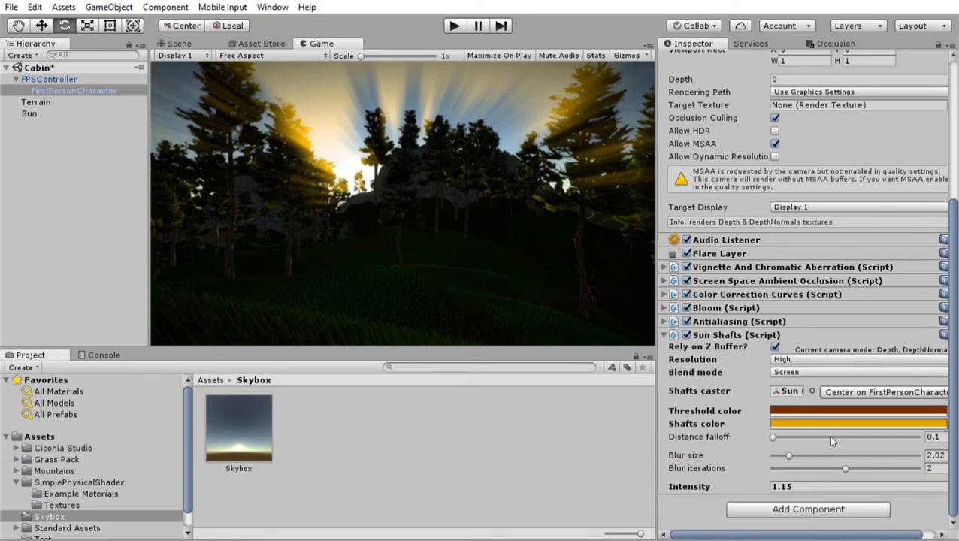
Try the Sun Shafts effect with 1 blur iteration, comparing it with 2, and leave the value at 2.
left_click_drag(846, 456, 803, 457)
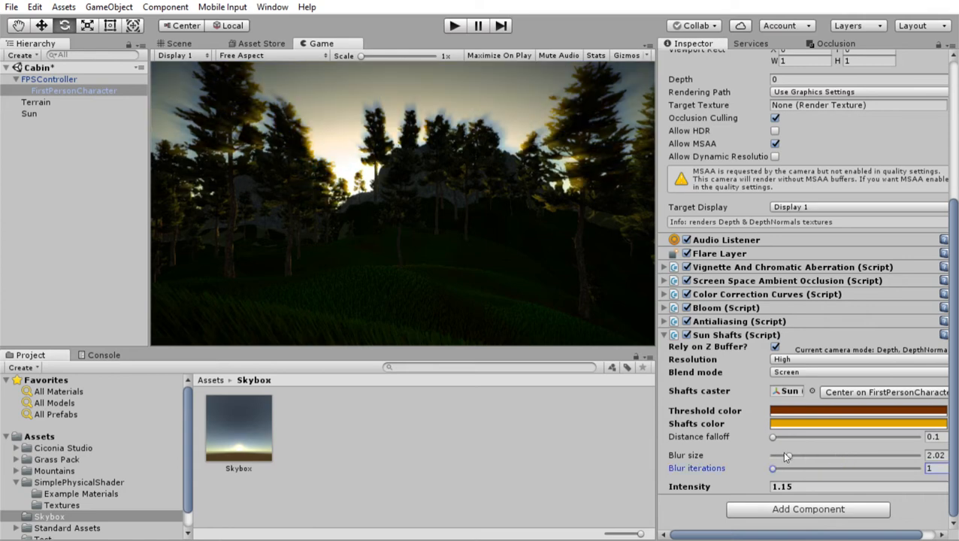
mouse_move(785, 456)
left_mouse_down()
mouse_move(918, 458)
mouse_move(870, 443)
mouse_move(795, 462)
mouse_move(887, 455)
mouse_move(774, 466)
left_mouse_up()
mouse_move(774, 462)
left_mouse_down()
mouse_move(827, 453)
mouse_move(780, 453)
left_mouse_up()
mouse_move(813, 455)
left_mouse_down()
mouse_move(822, 455)
mouse_move(770, 458)
mouse_move(826, 451)
left_mouse_up()
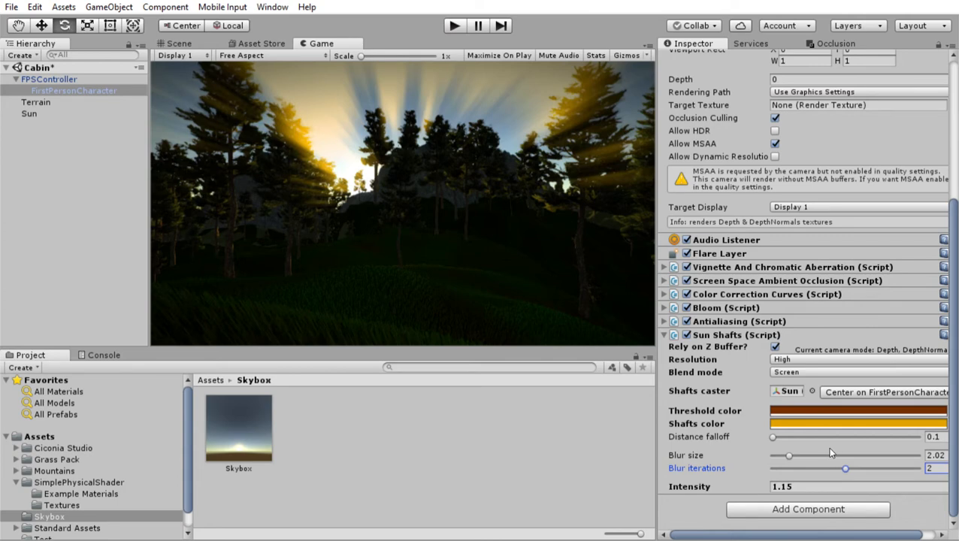
left_click_drag(808, 453, 773, 458)
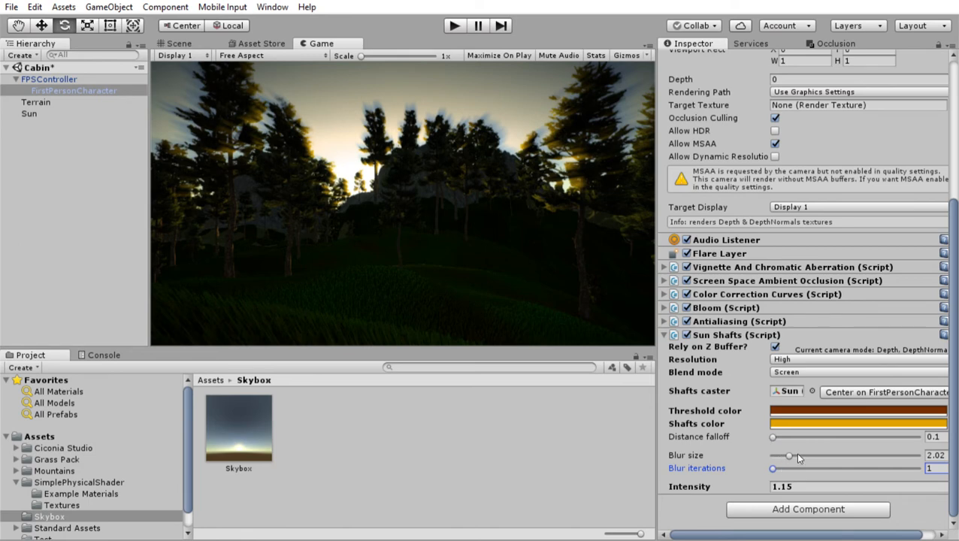
left_click_drag(798, 460, 835, 449)
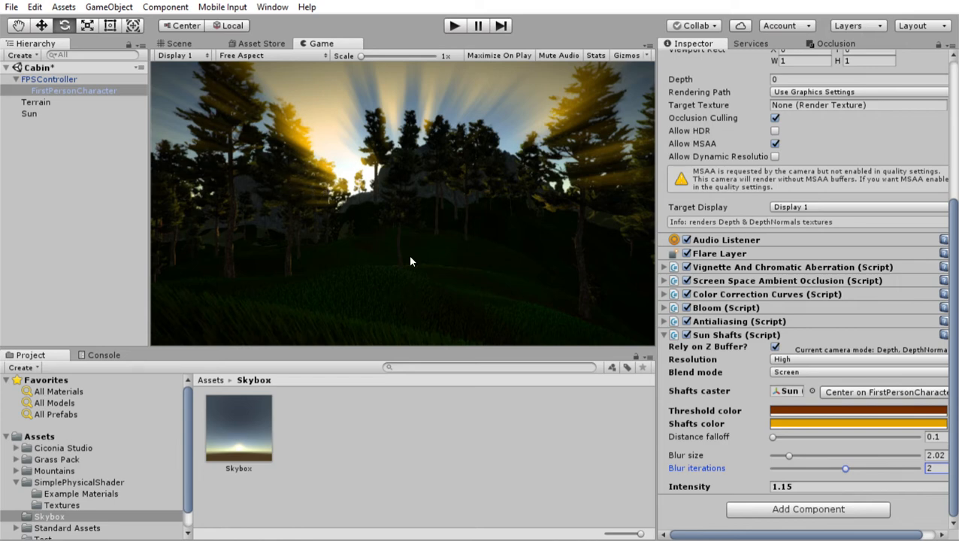
Search the project assets for "Auto" and attach the AutoMoveAndRotate script to the Sun object.
left_click(664, 334)
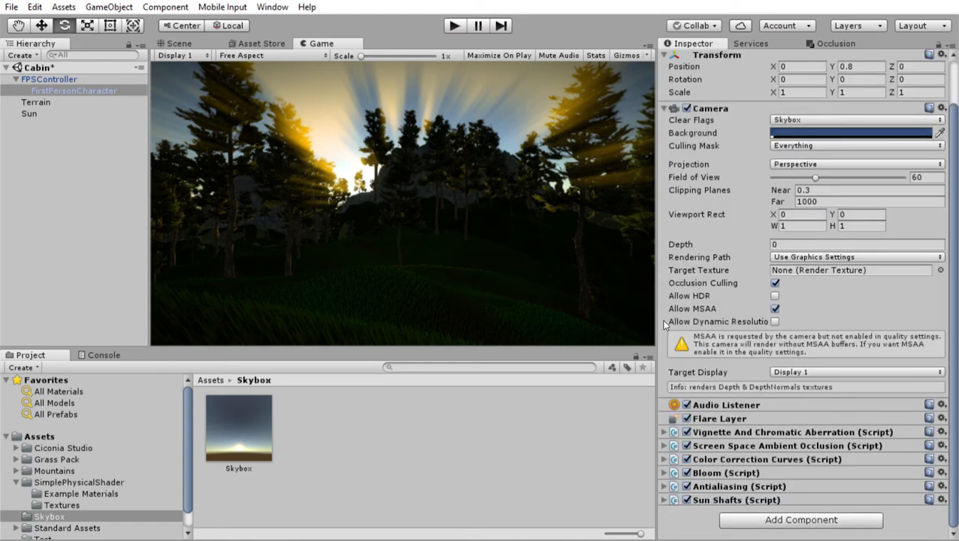
left_click(415, 356)
type("Auto")
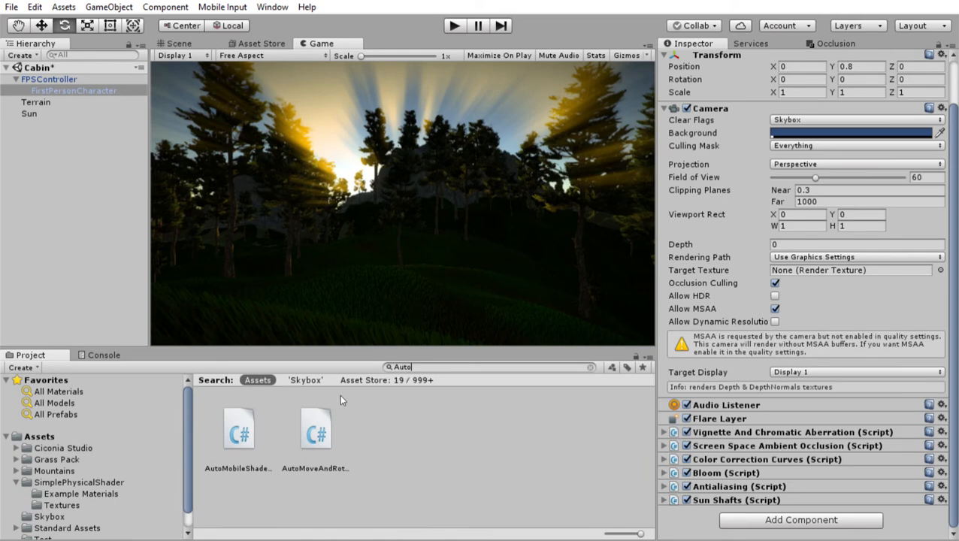
left_click(316, 412)
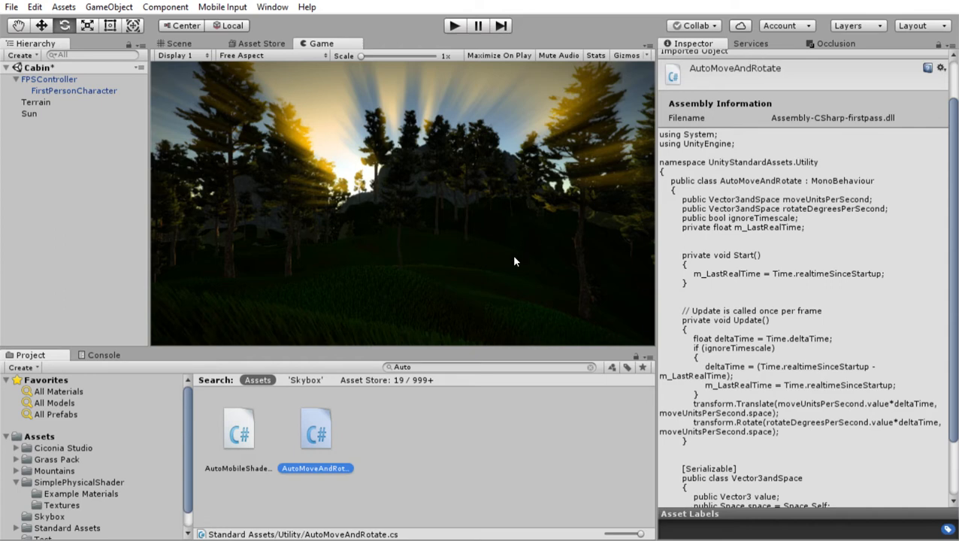
left_click_drag(308, 429, 33, 103)
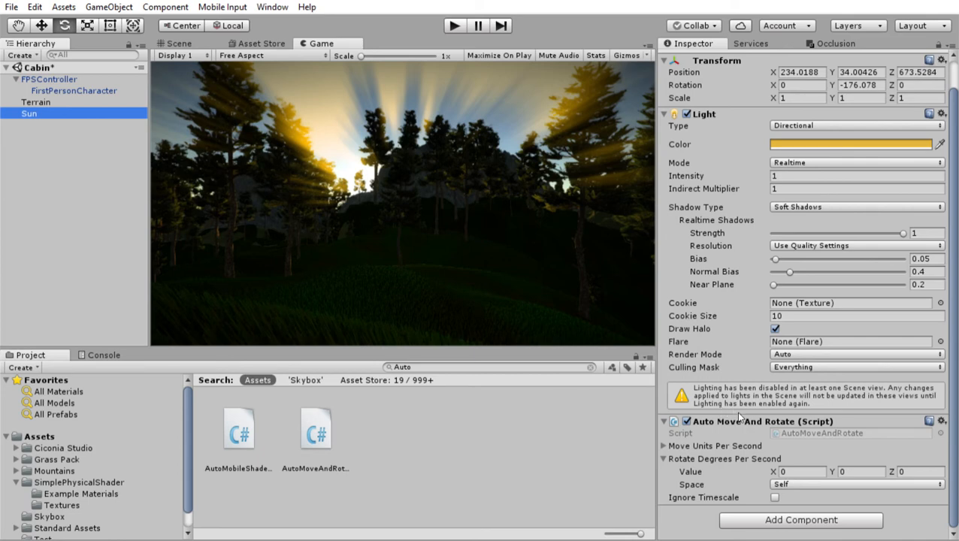
Set the Sun's Rotate Degrees Per Second X value to 10 and play the scene to test the rotation.
left_click(664, 459)
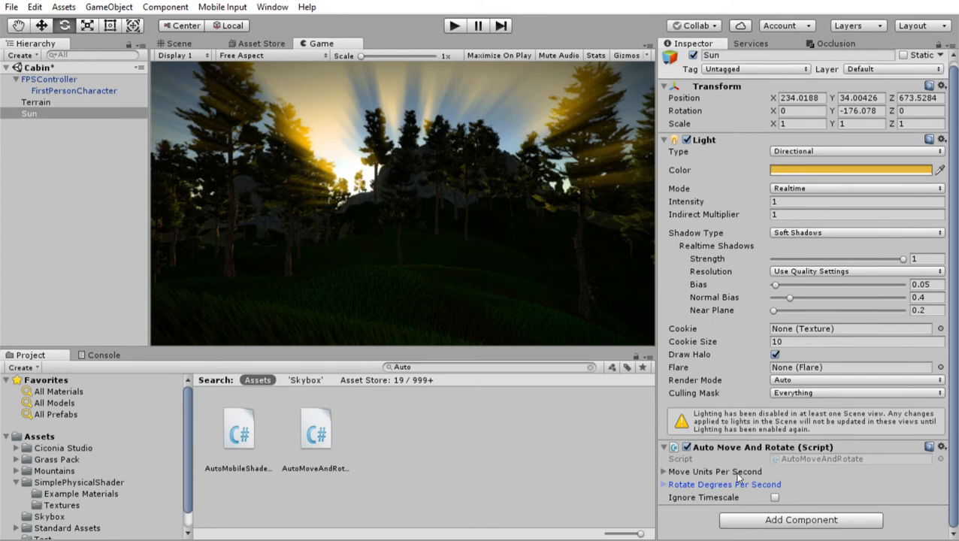
left_click(663, 482)
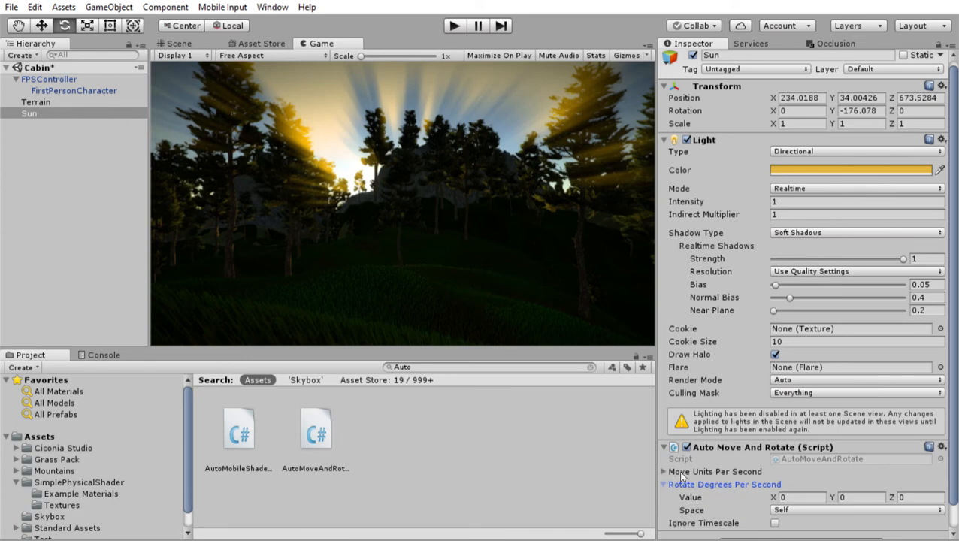
scroll(691, 470, "down", 2)
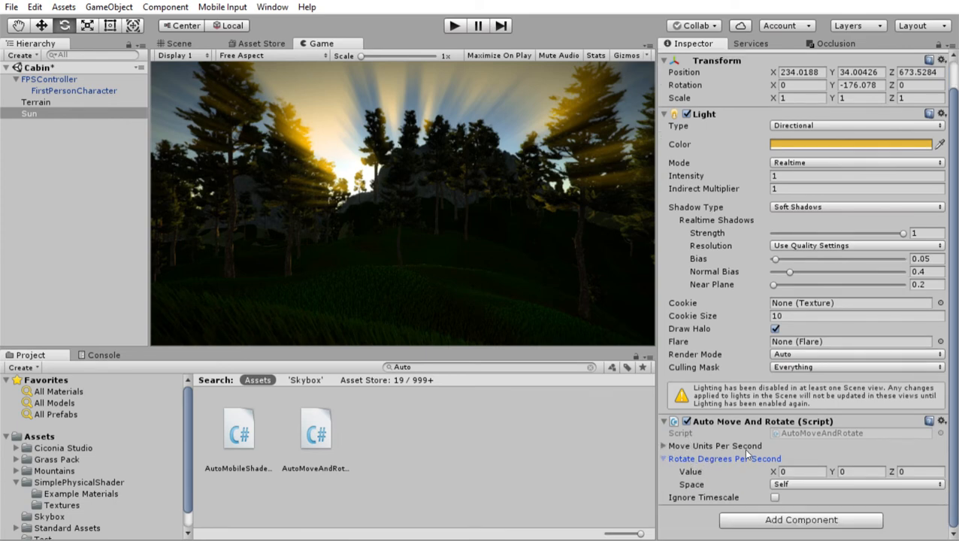
key("Tab")
type("10")
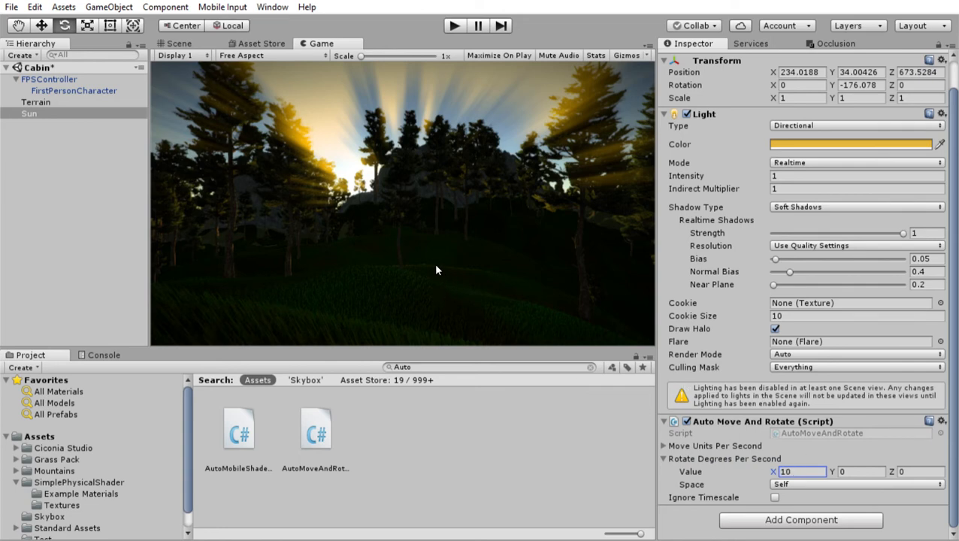
key("ctrl+p")
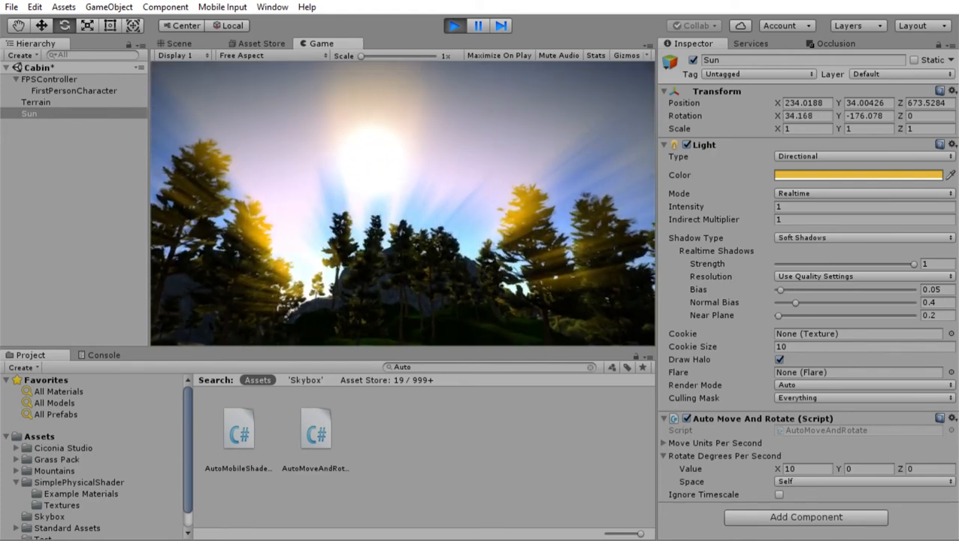
Stop the running scene and create an empty game object named "Sun&moon".
key("ctrl+p")
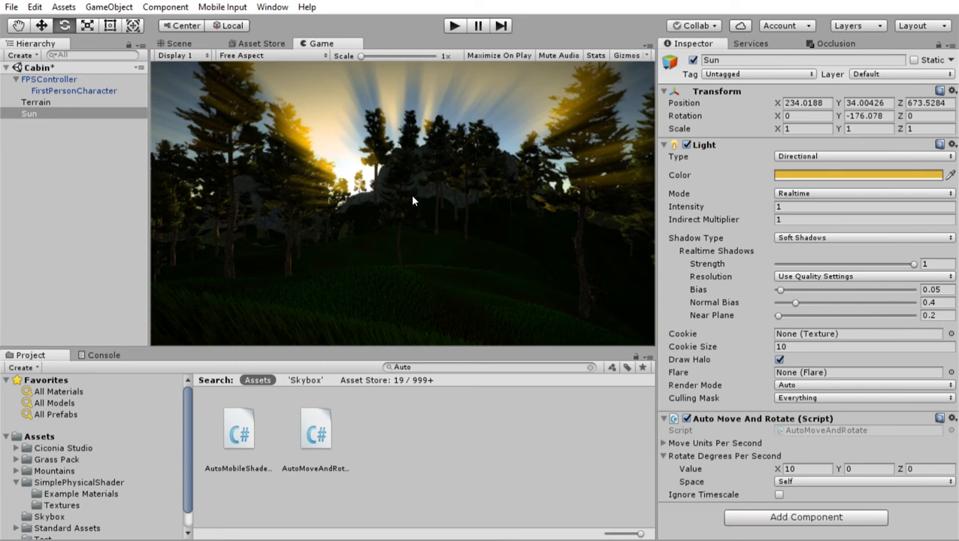
left_click(180, 43)
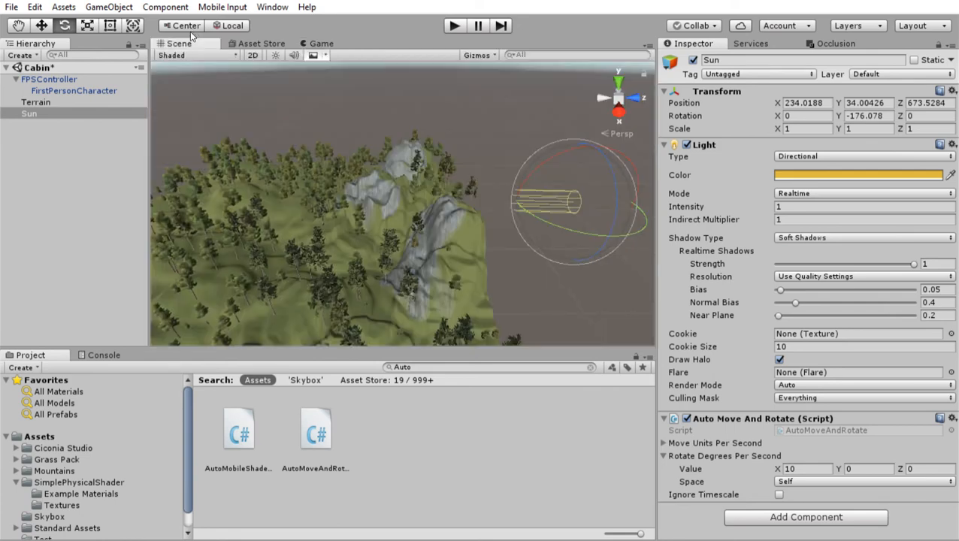
middle_click_drag(351, 203, 444, 226)
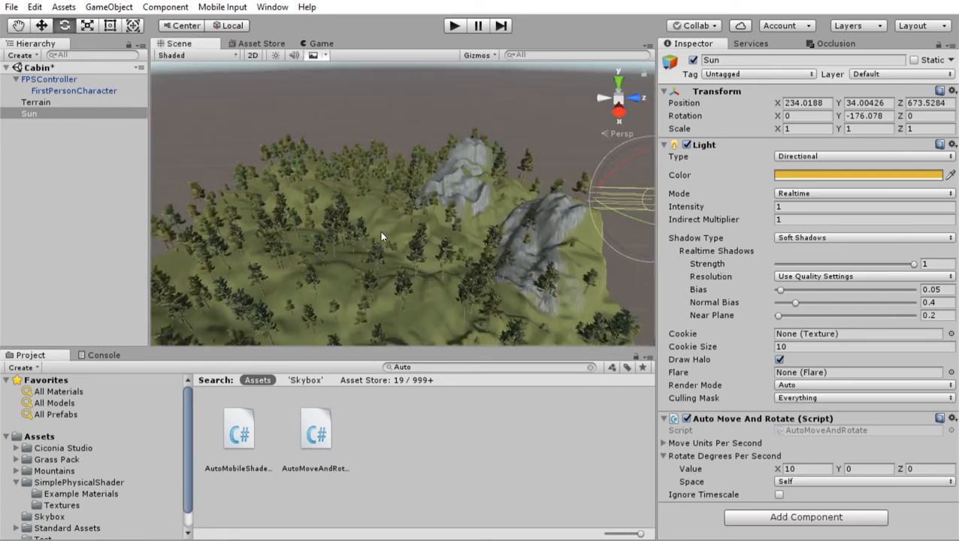
scroll(380, 230, "up", 3)
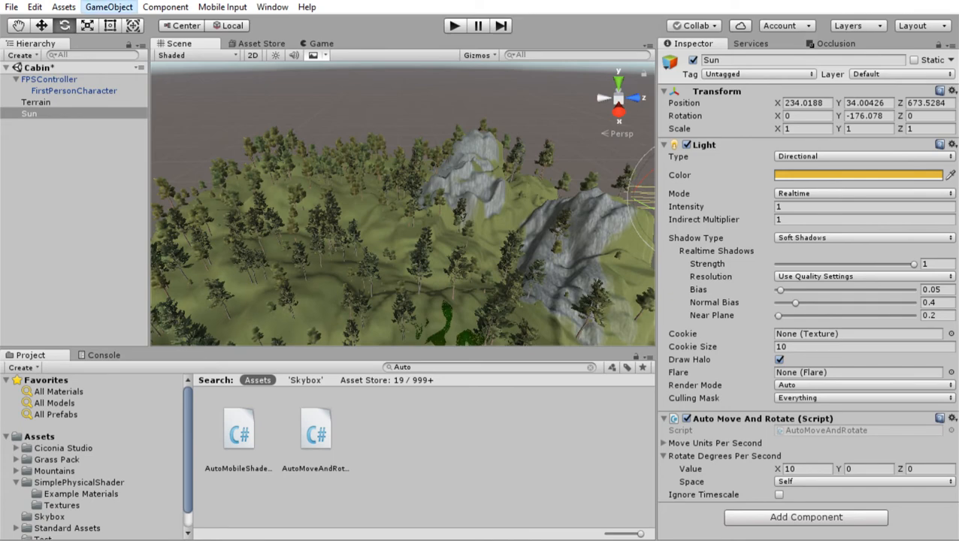
key("ctrl+shift+n")
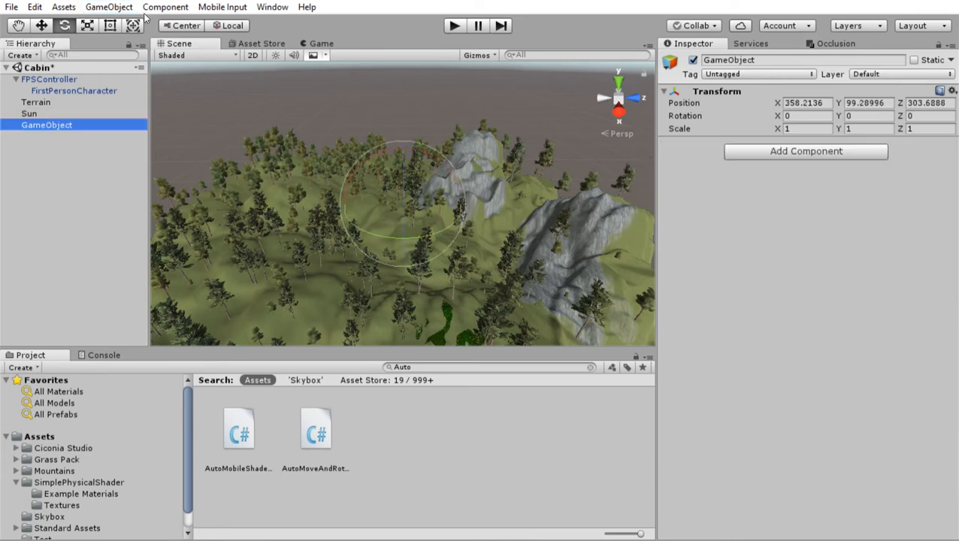
left_click(741, 51)
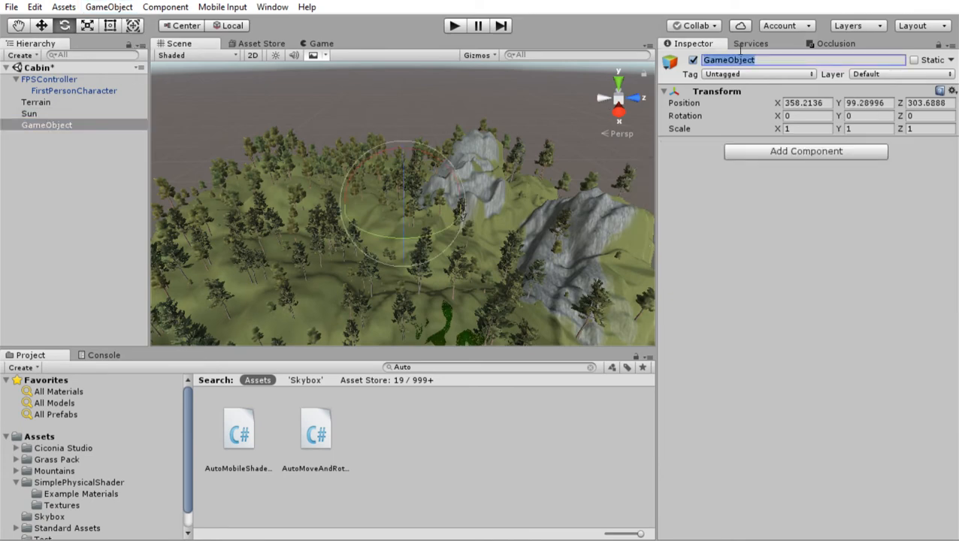
type("Sun")
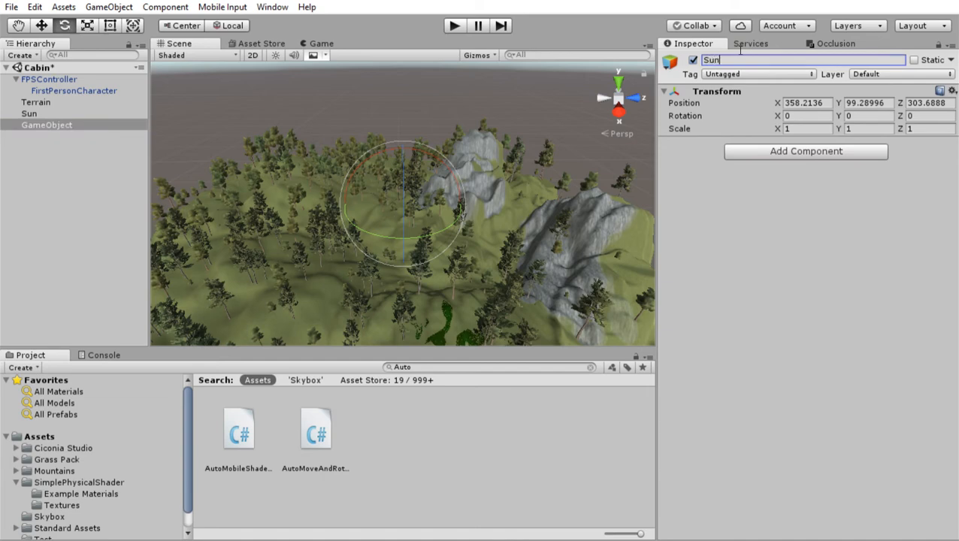
type("&moon")
key("Return")
Make the Sun light a child of the Sun&moon object.
middle_click_drag(414, 232, 372, 211)
scroll(372, 211, "up", 3)
left_click(36, 112)
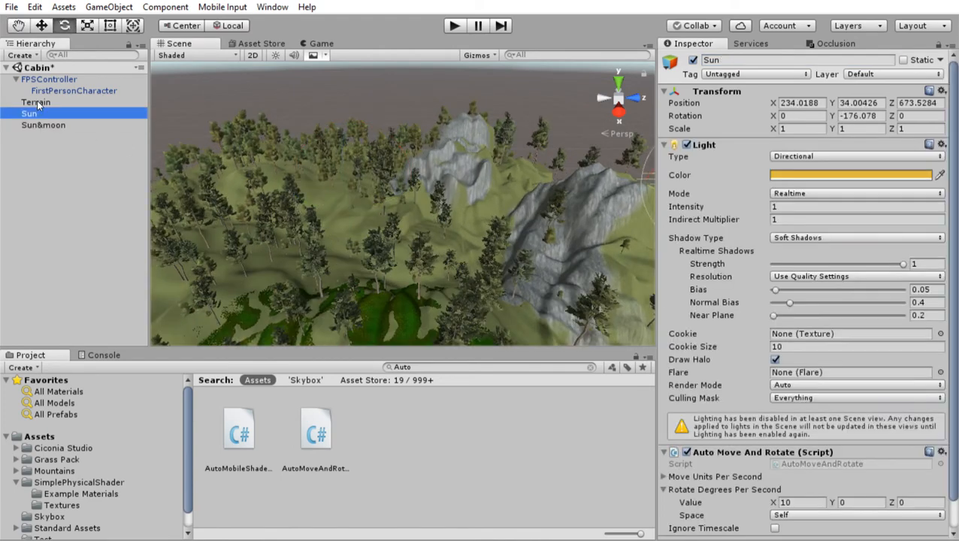
left_click(39, 124)
left_click(41, 25)
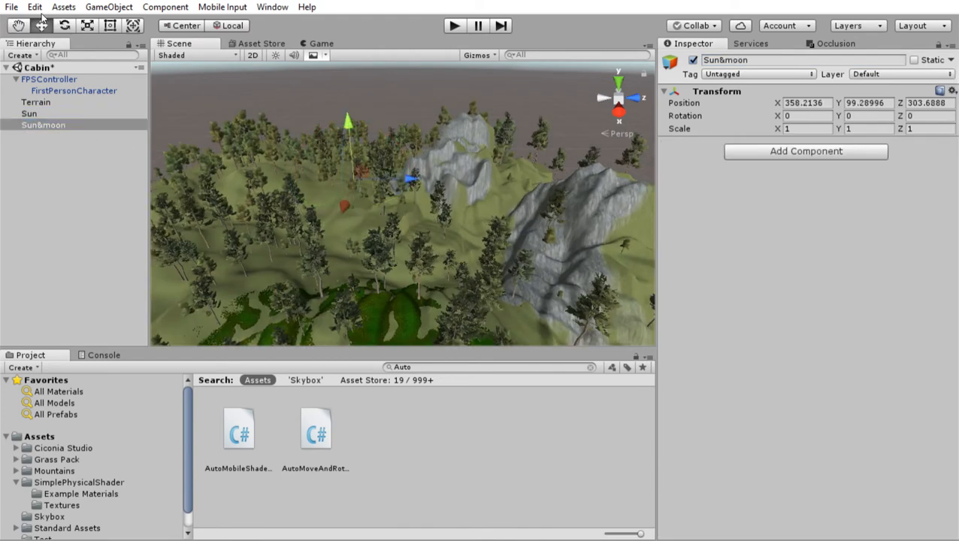
left_click(88, 114)
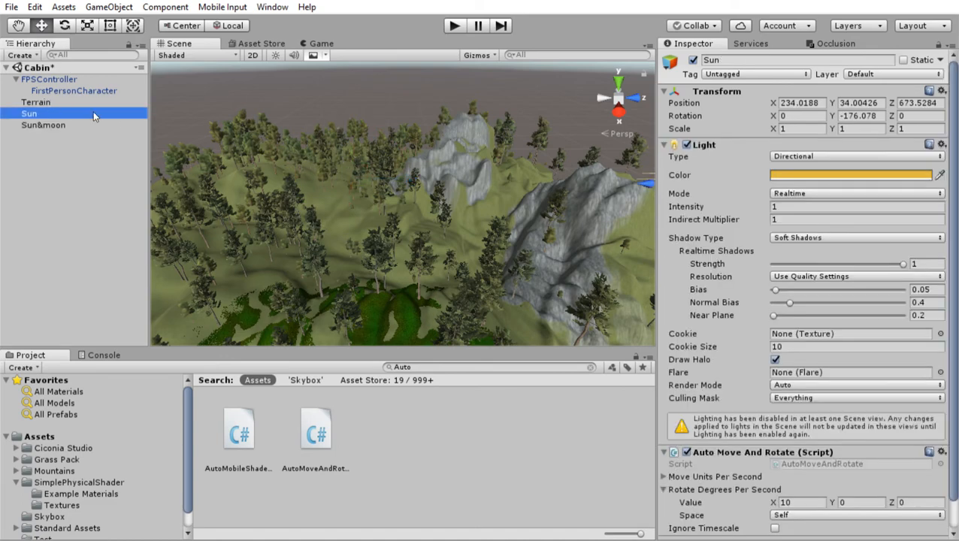
middle_click_drag(317, 165, 346, 183)
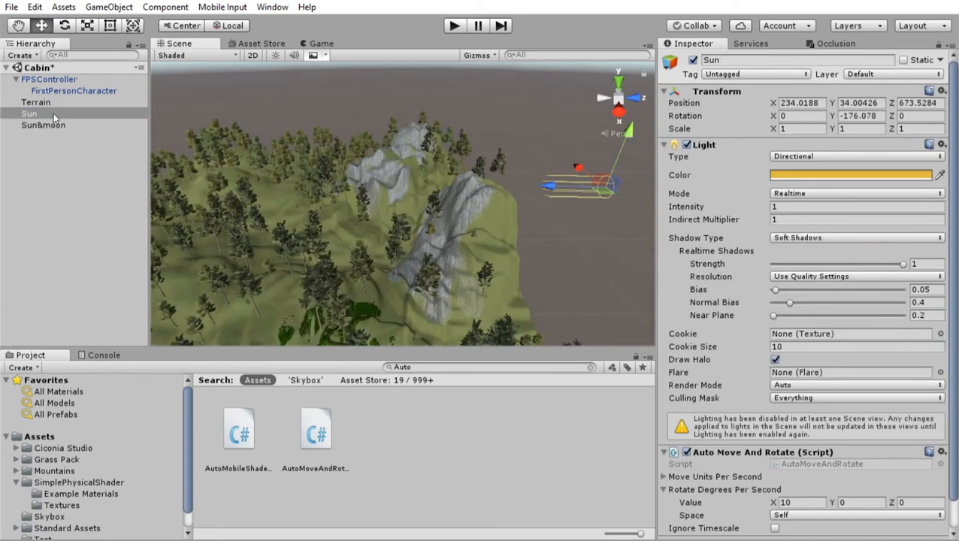
left_click_drag(30, 114, 43, 124)
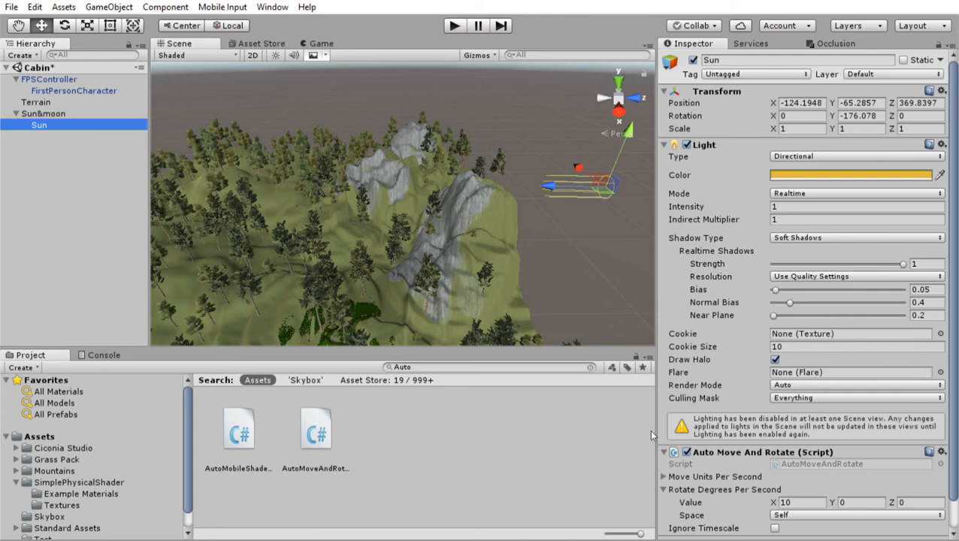
Remove the Auto Move And Rotate script from the Sun light.
scroll(685, 458, "down", 2)
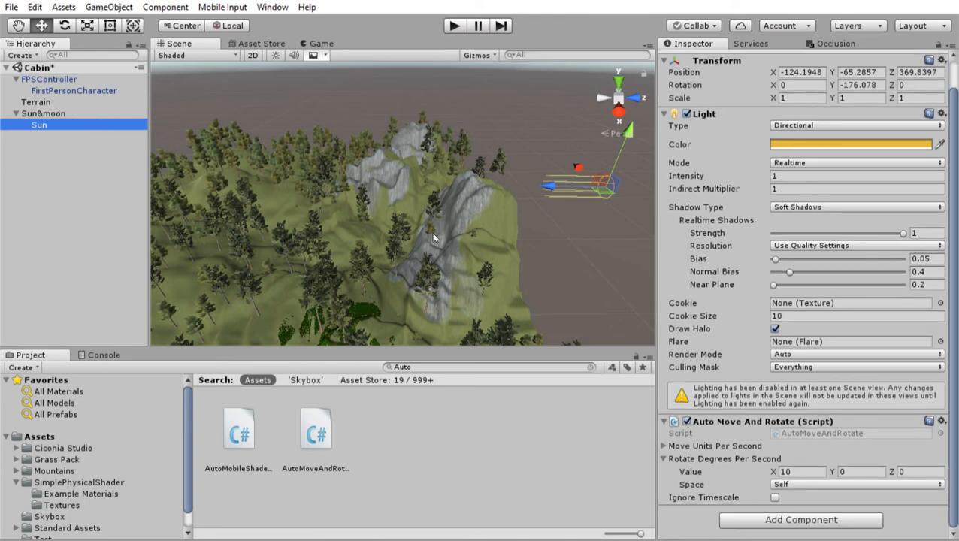
right_click(740, 417)
left_click(800, 299)
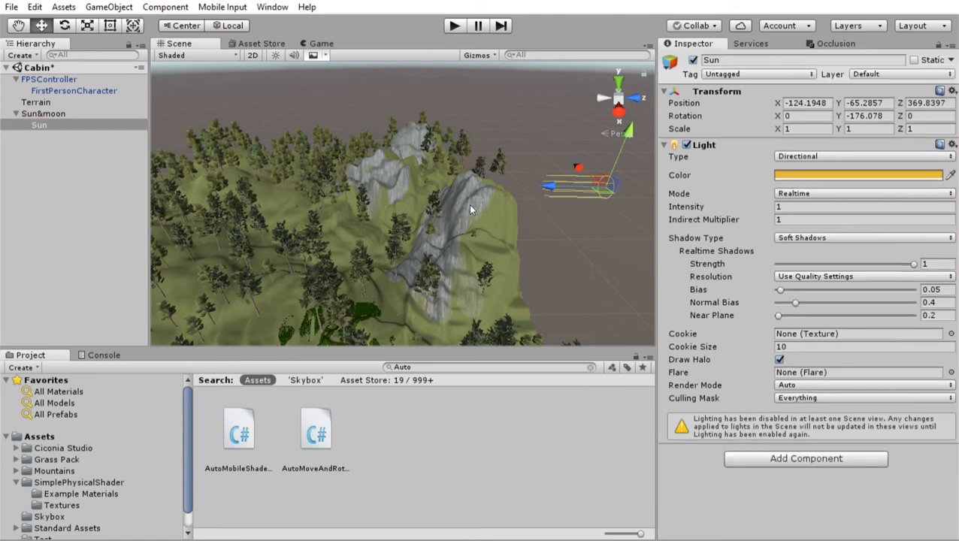
Attach the AutoMoveAndRotate script to the Sun&moon object and set its Rotate Degrees Per Second X value to 10.
left_click(58, 112)
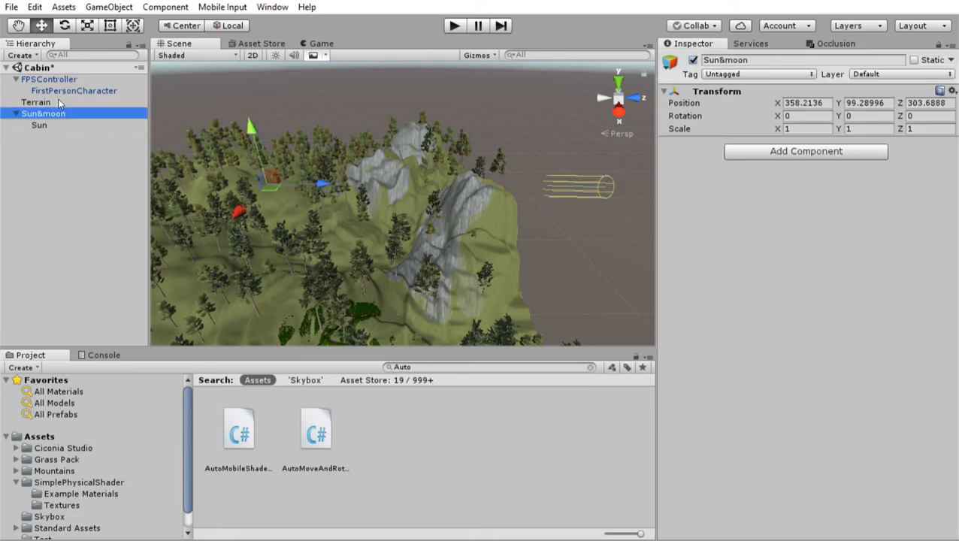
left_click_drag(311, 432, 726, 198)
left_click(805, 194)
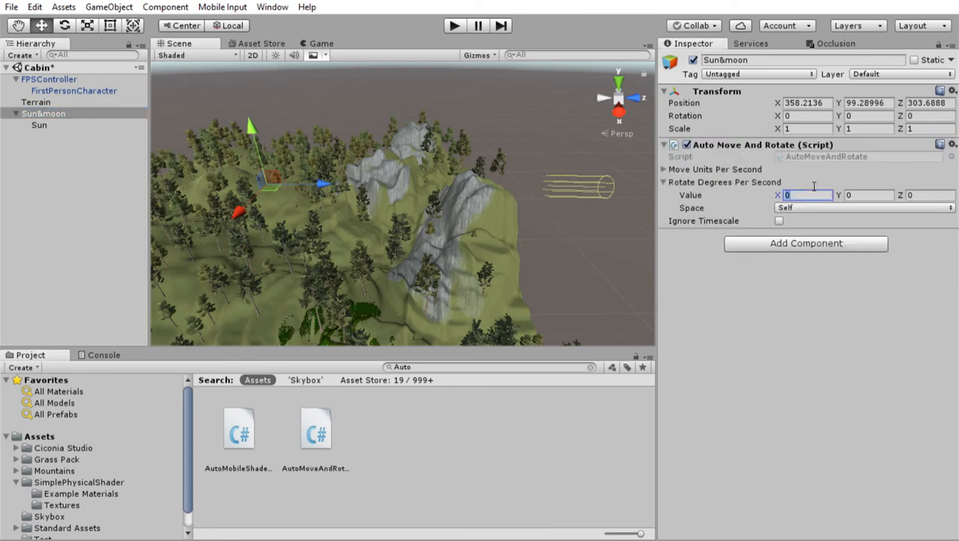
type("10")
Play the scene in the Game view to test the Sun&moon rotation, and stop it.
left_click(316, 42)
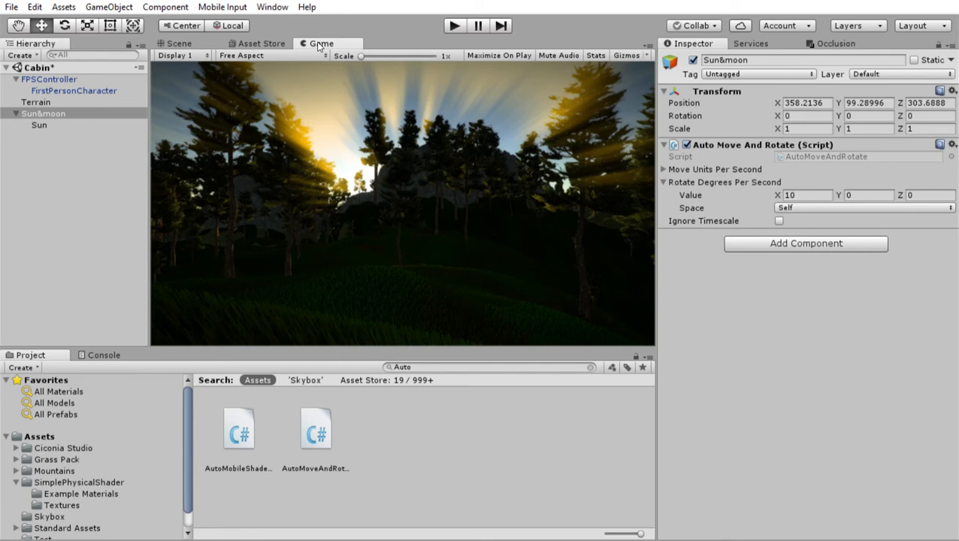
left_click(456, 25)
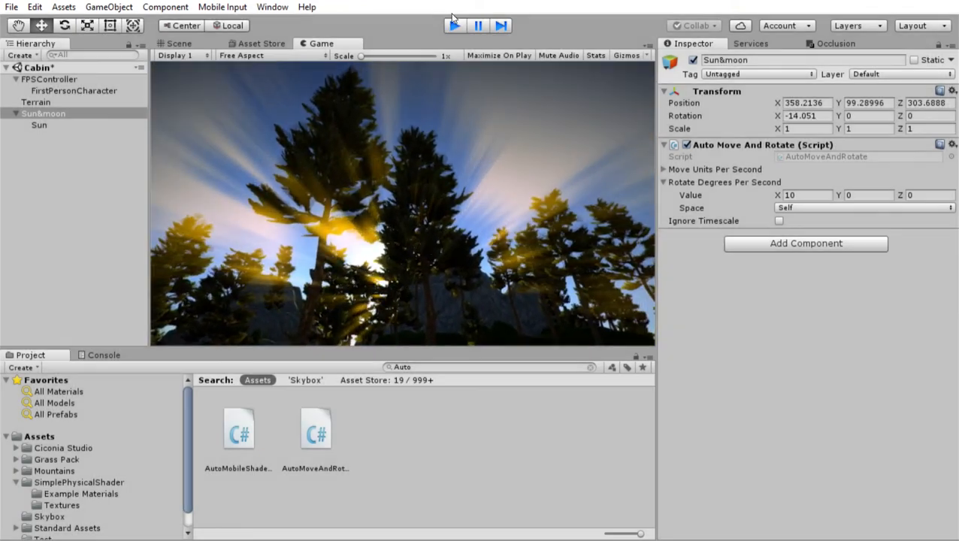
left_click(454, 22)
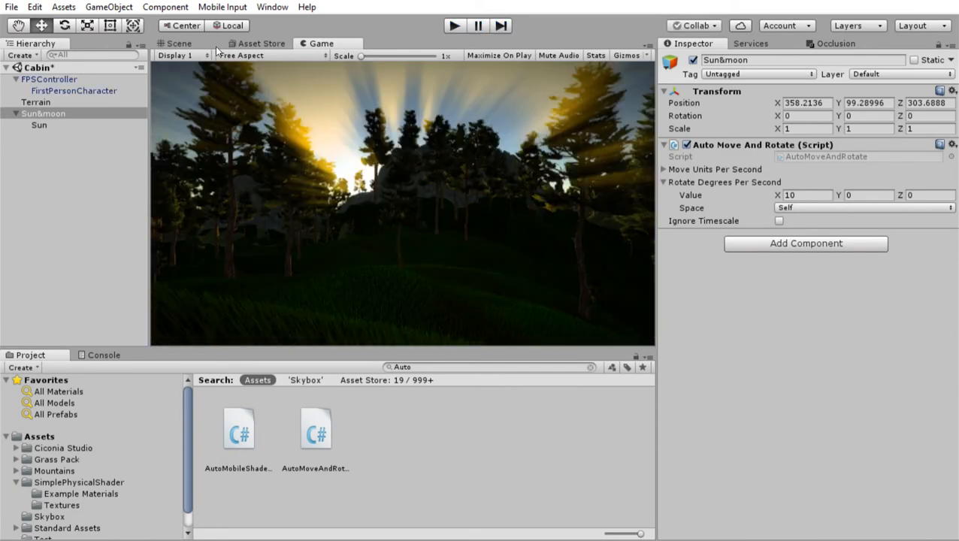
Duplicate the Sun light inside the Sun&moon object.
key("ctrl+1")
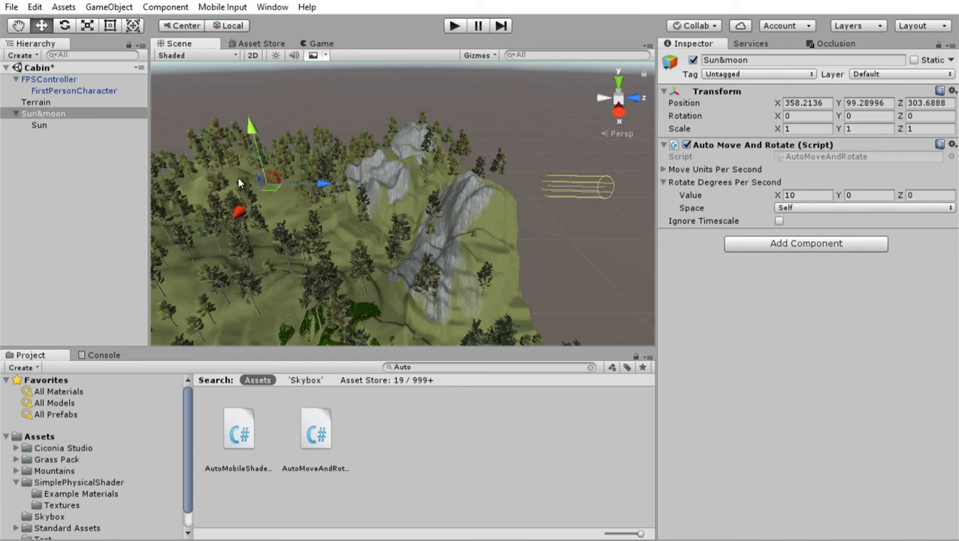
middle_click_drag(245, 204, 454, 212)
middle_click_drag(292, 212, 377, 204)
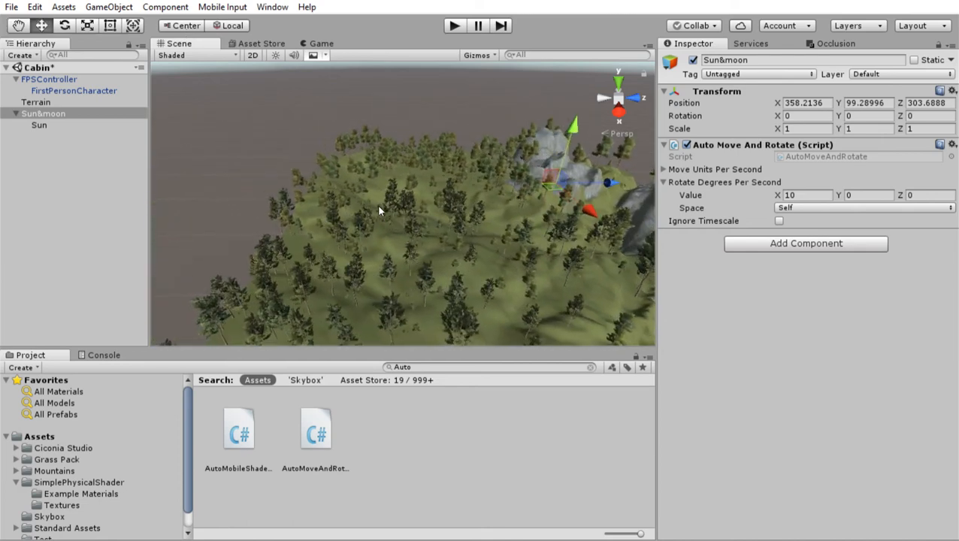
scroll(311, 209, "up", 2)
middle_click_drag(312, 209, 409, 220)
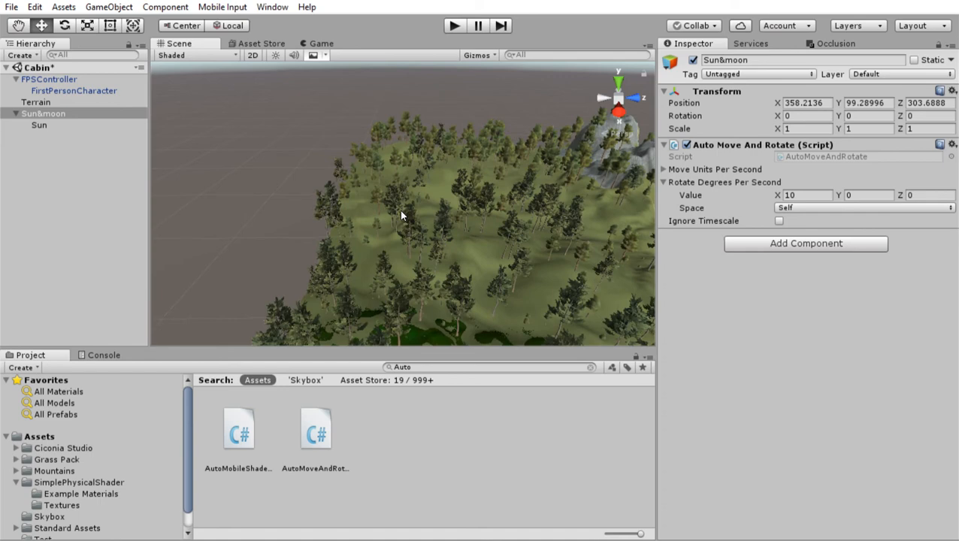
left_click(56, 125)
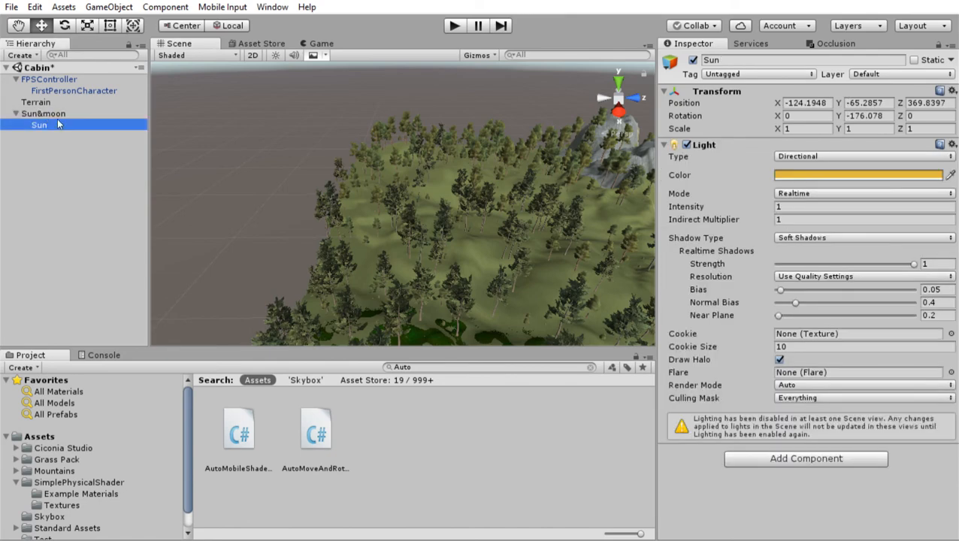
key("ctrl+d")
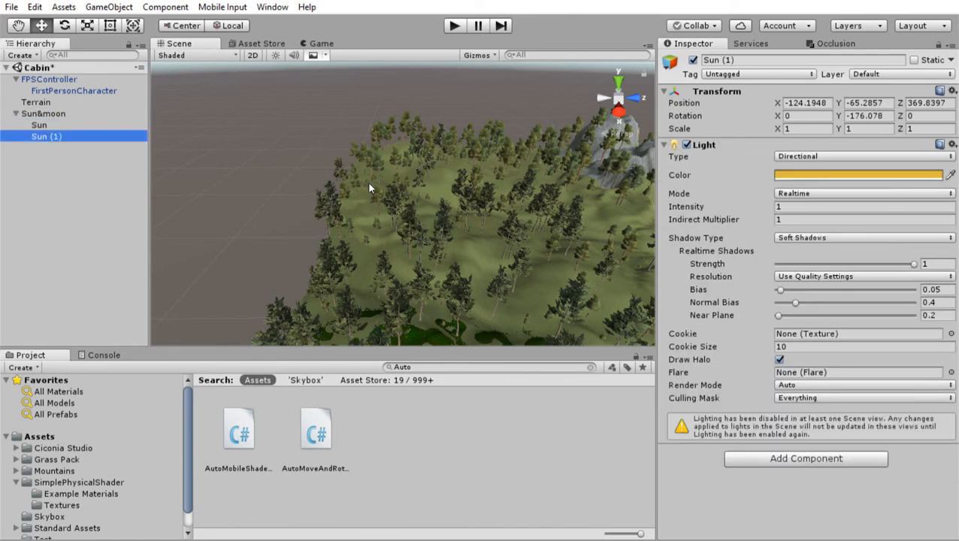
Move the duplicated Sun light across to the opposite edge of the terrain, to about X -170, Y -65, Z -307.
middle_click_drag(355, 161, 279, 192)
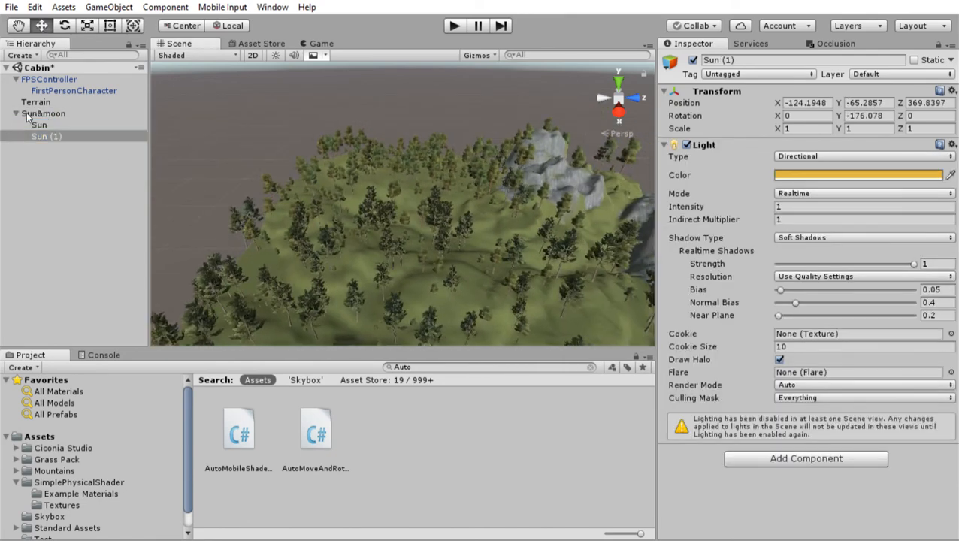
left_click(34, 123)
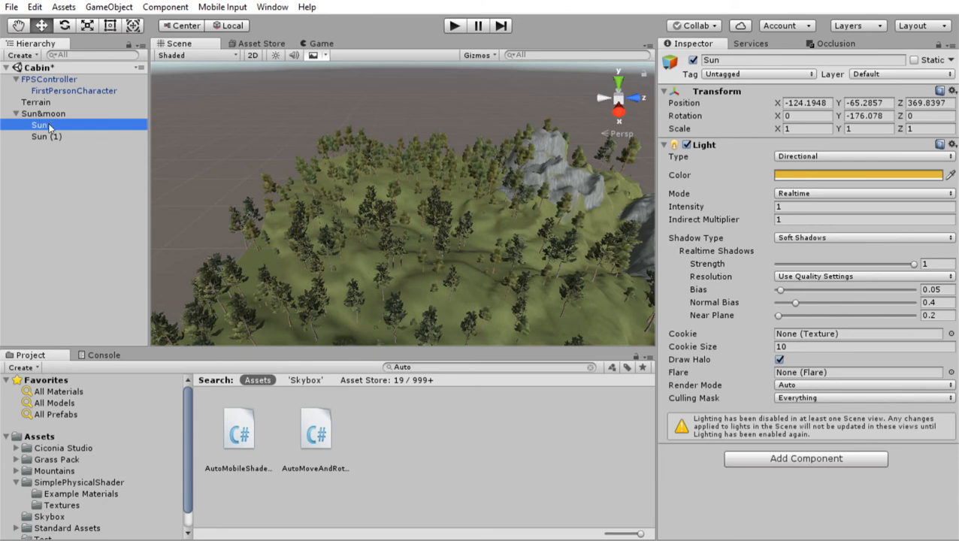
key("Down")
scroll(526, 189, "down", 3)
middle_click_drag(530, 191, 364, 216)
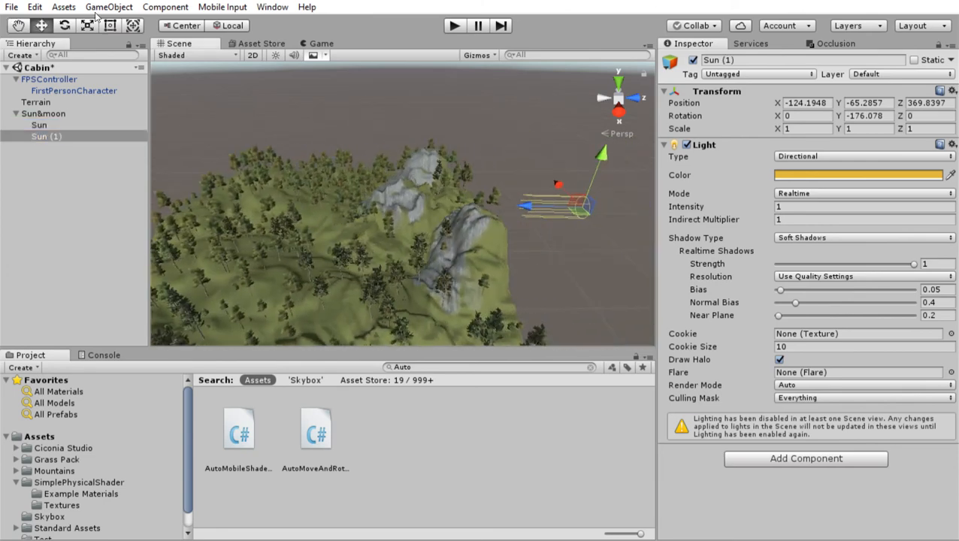
left_click_drag(523, 197, 203, 196)
middle_click_drag(382, 208, 622, 201)
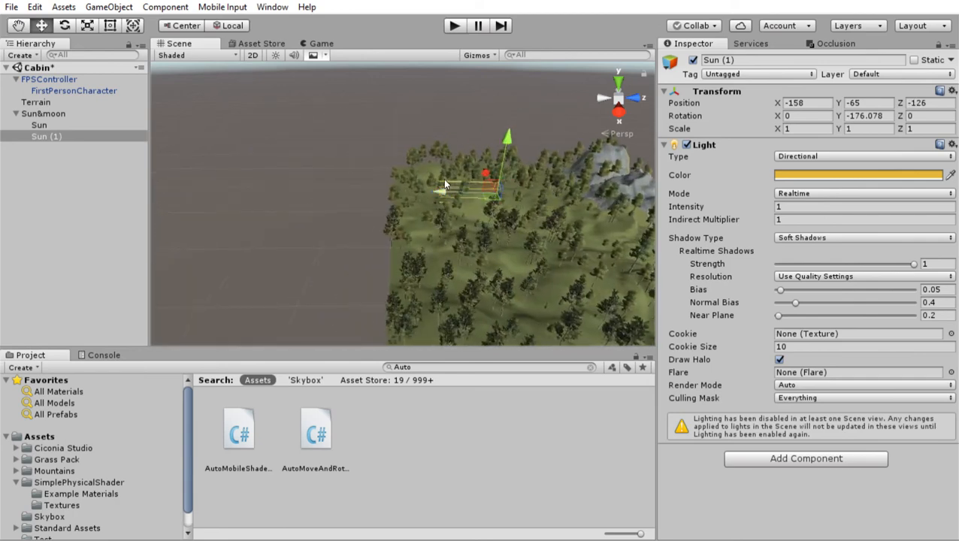
left_click_drag(445, 183, 335, 188)
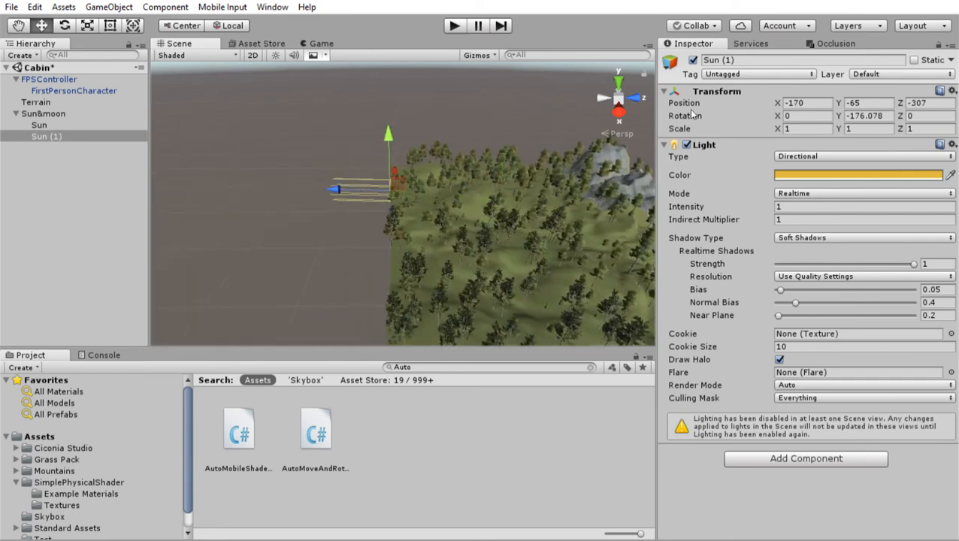
Rename the duplicated Sun light to "moon".
left_click(740, 58)
type("moon")
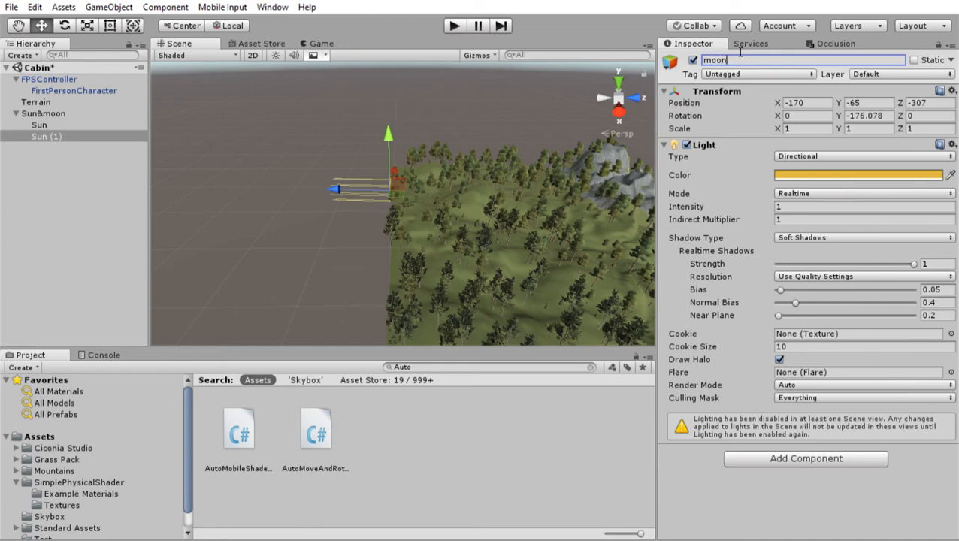
key("Return")
Turn the moon light around to face the terrain and set its Y rotation to 0.
left_click(64, 26)
left_click_drag(409, 212, 24, 210)
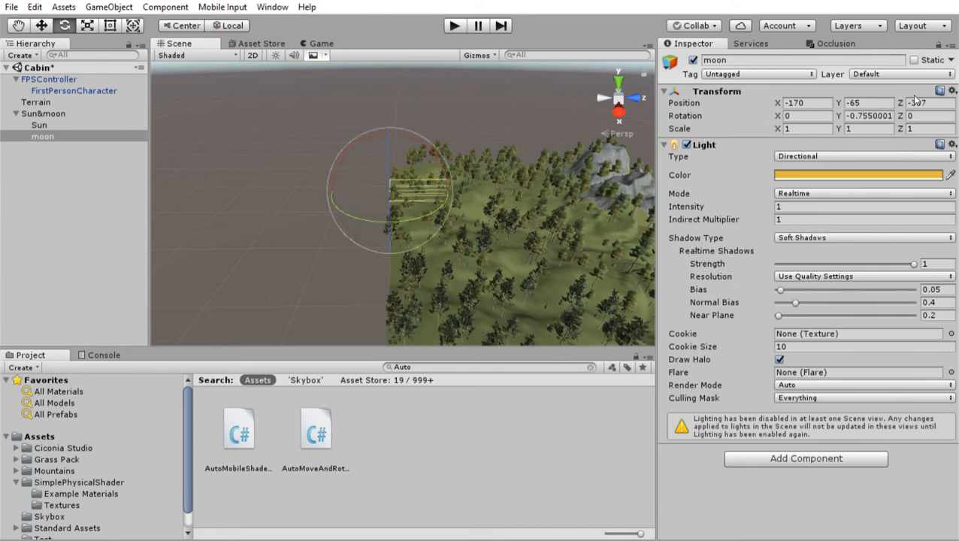
left_click(874, 115)
type("0")
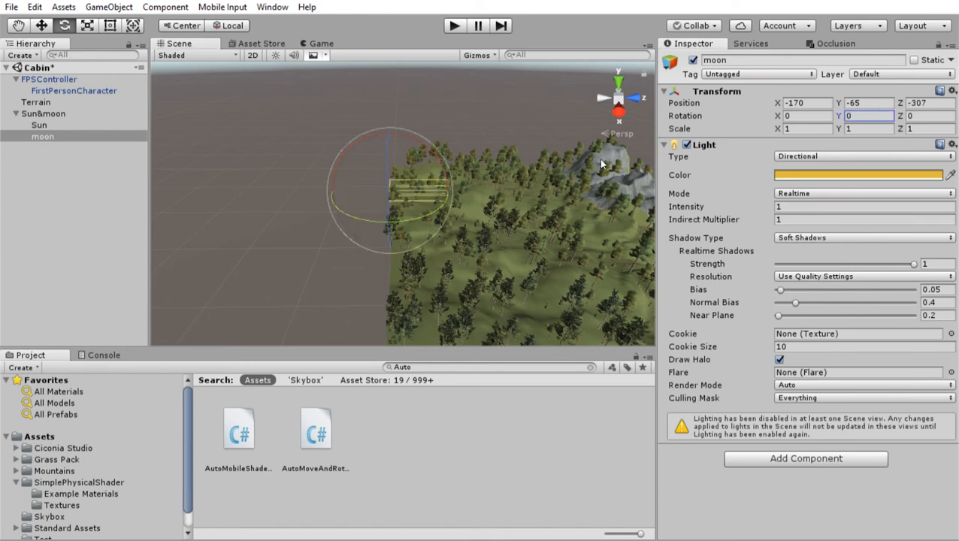
Move the moon light farther out from the terrain to Z -364 and change its light color to blue.
type("w")
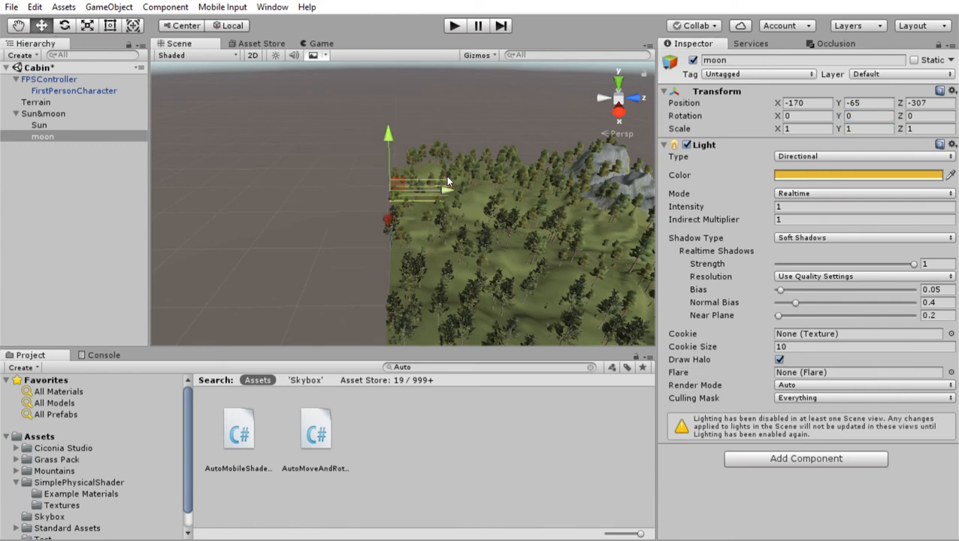
left_click_drag(446, 177, 413, 185)
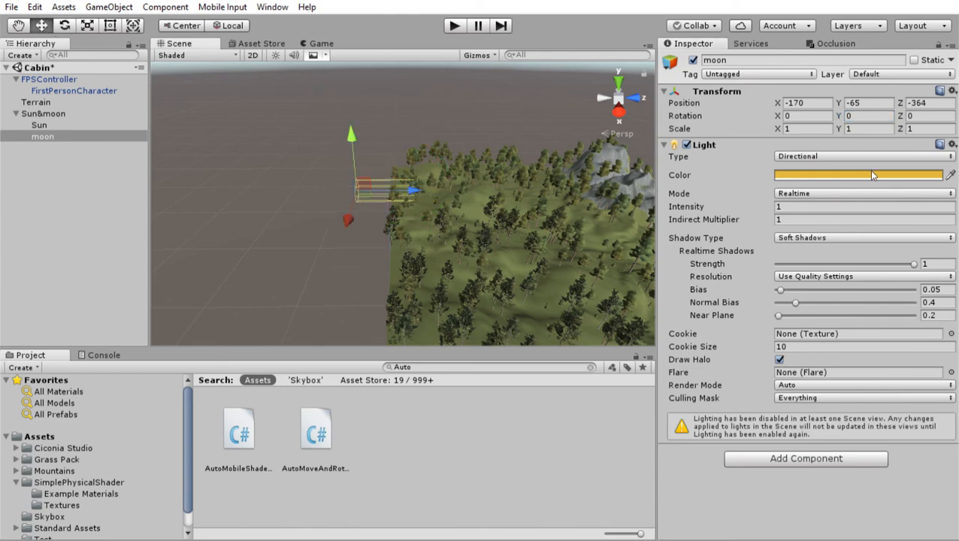
left_click(145, 82)
left_click_drag(100, 70, 98, 77)
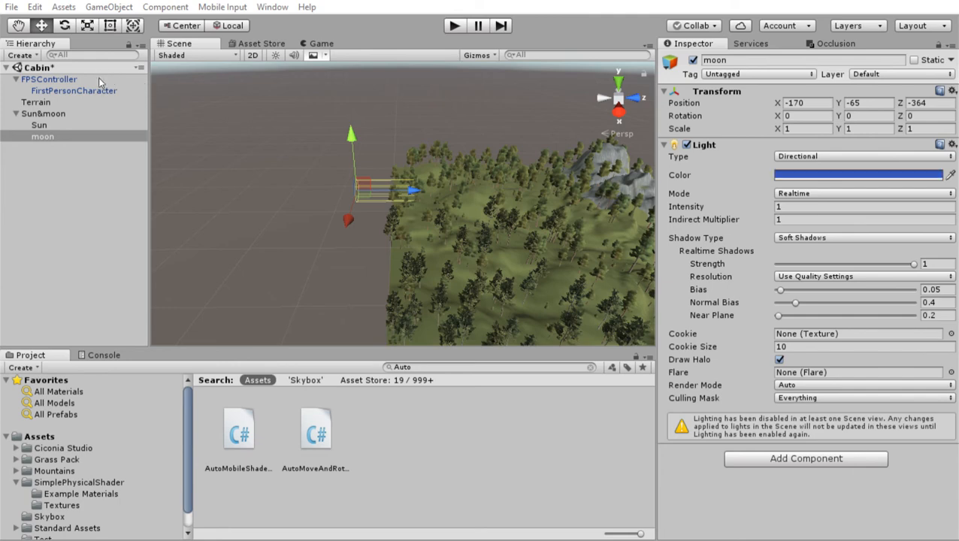
Close the moon's color selection and check the blue moonlight in the game view.
left_click(195, 6)
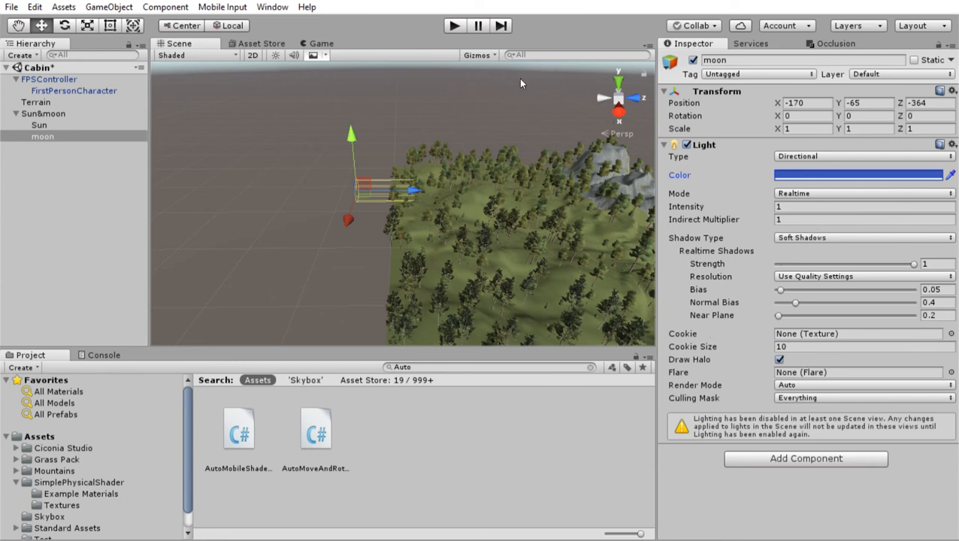
left_click(333, 39)
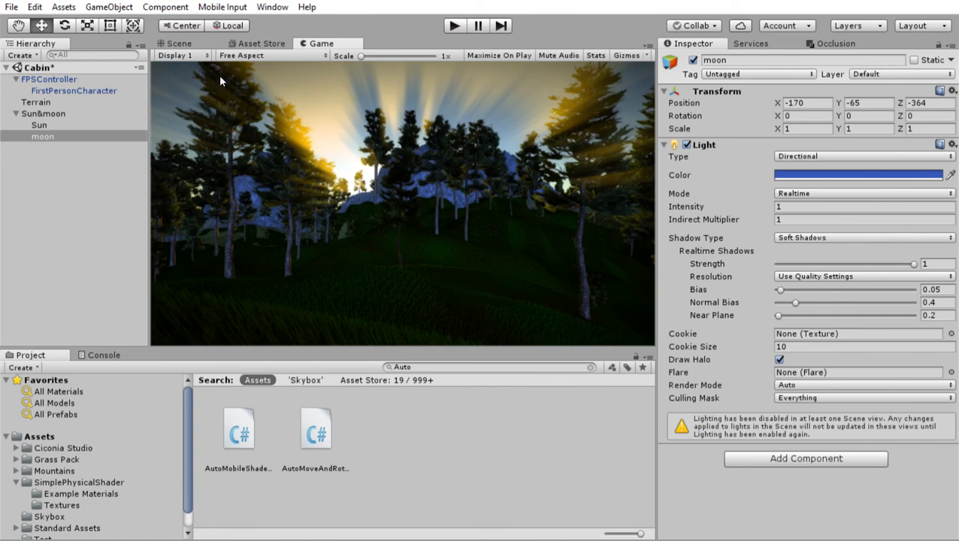
left_click(180, 42)
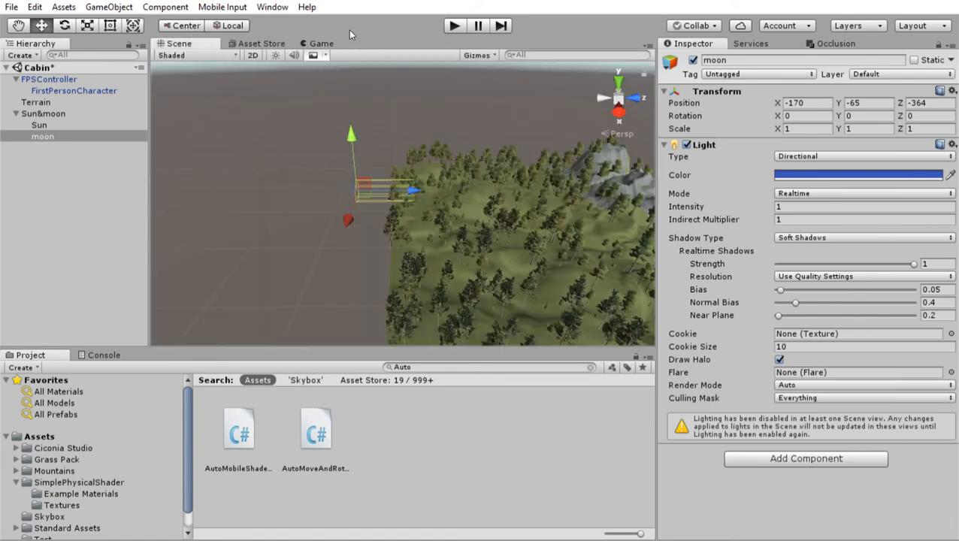
left_click(323, 42)
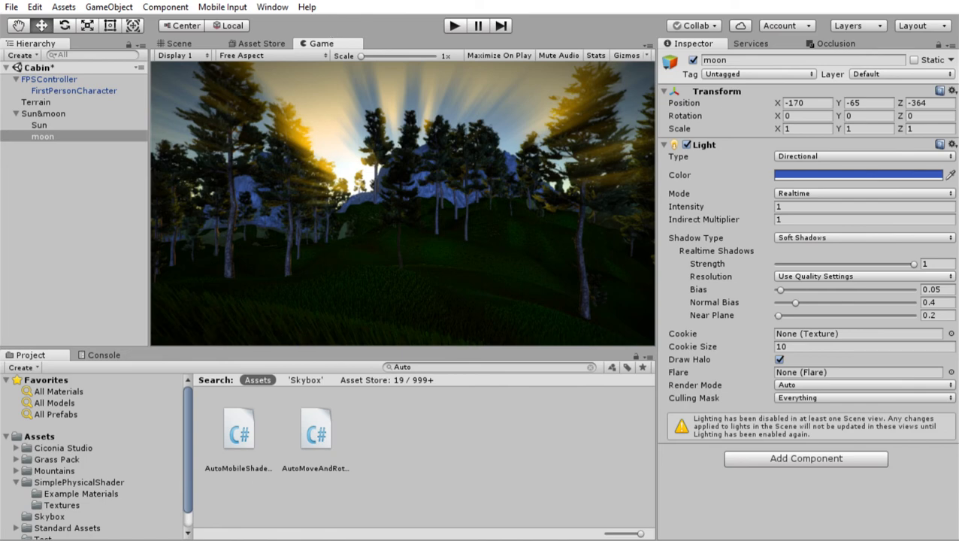
Add a second Sun Shafts effect to FirstPersonCharacter and assign the moon as its shafts caster.
left_click(51, 89)
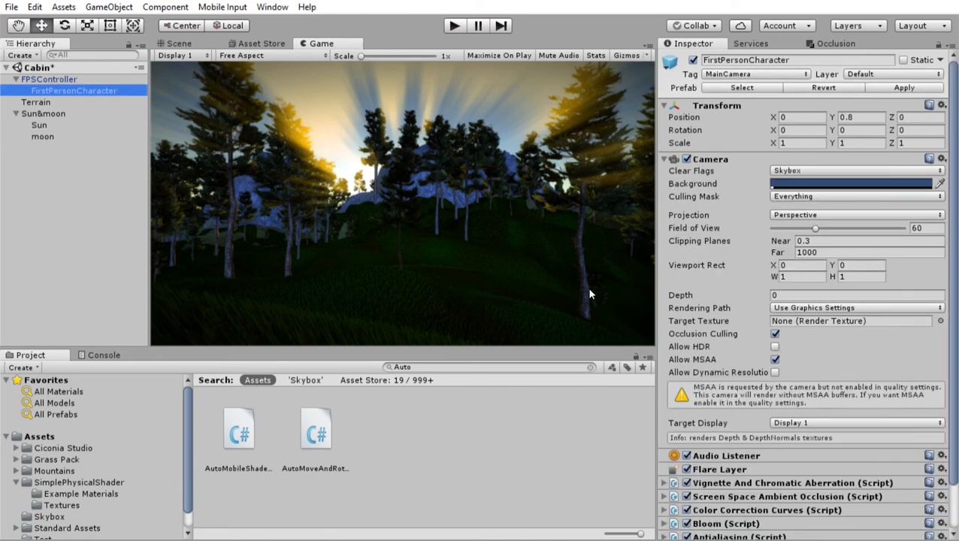
scroll(786, 391, "down", 3)
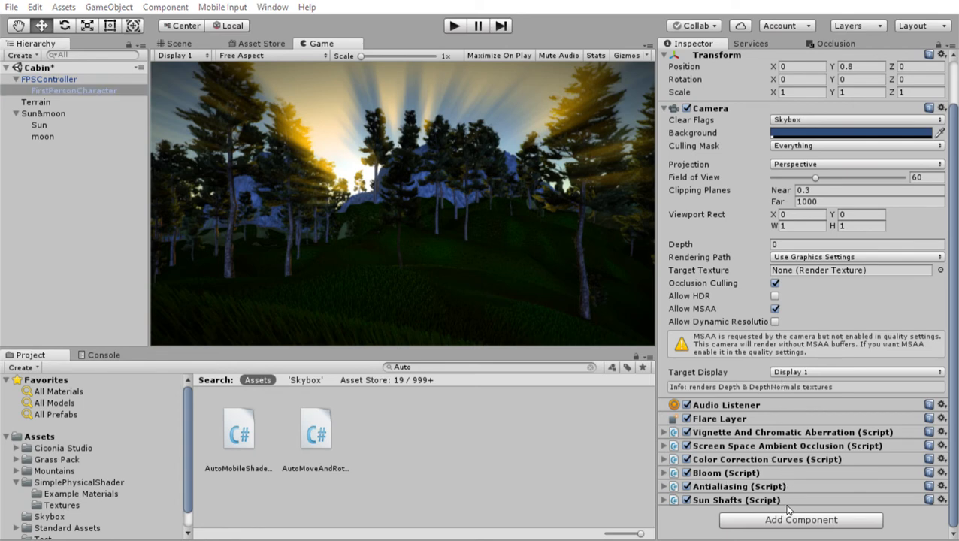
left_click(779, 314)
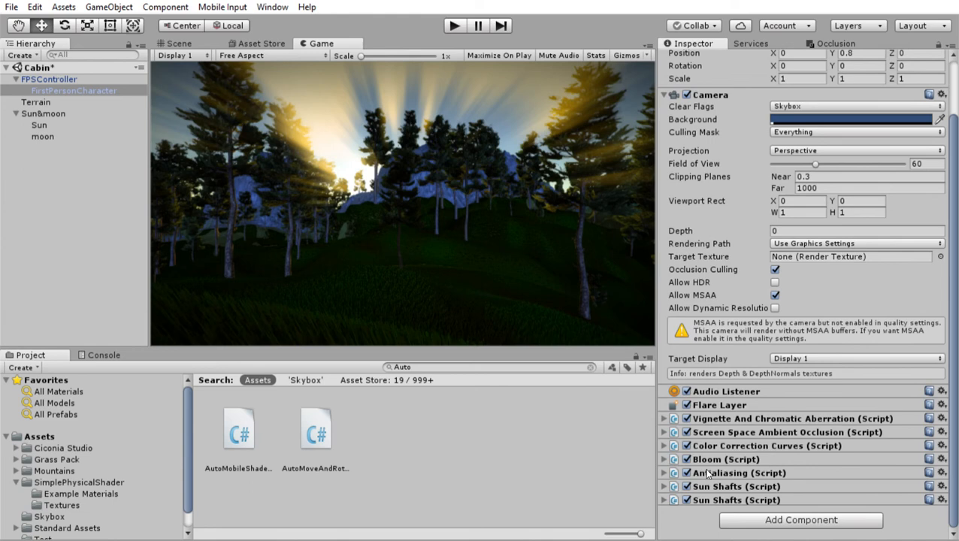
left_click(664, 500)
scroll(723, 462, "down", 5)
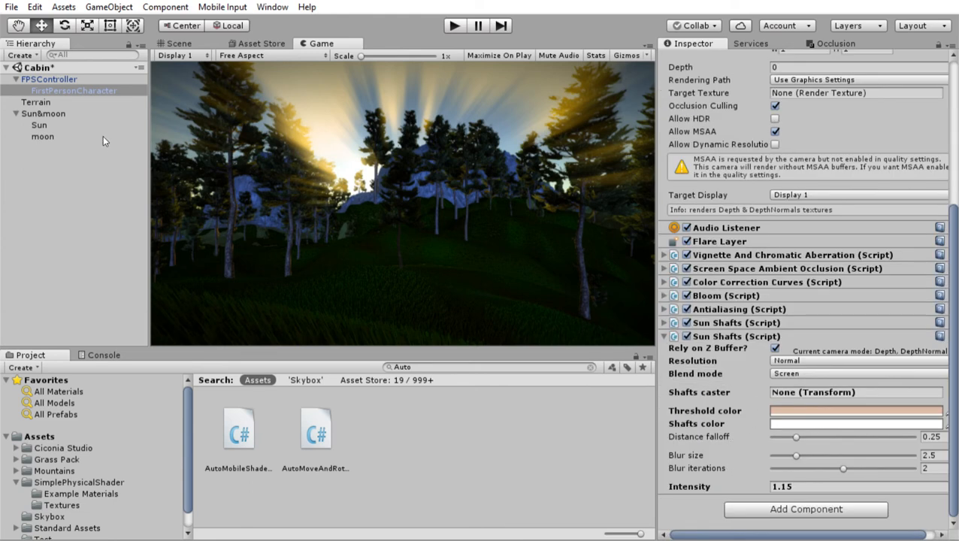
left_click_drag(53, 126, 841, 388)
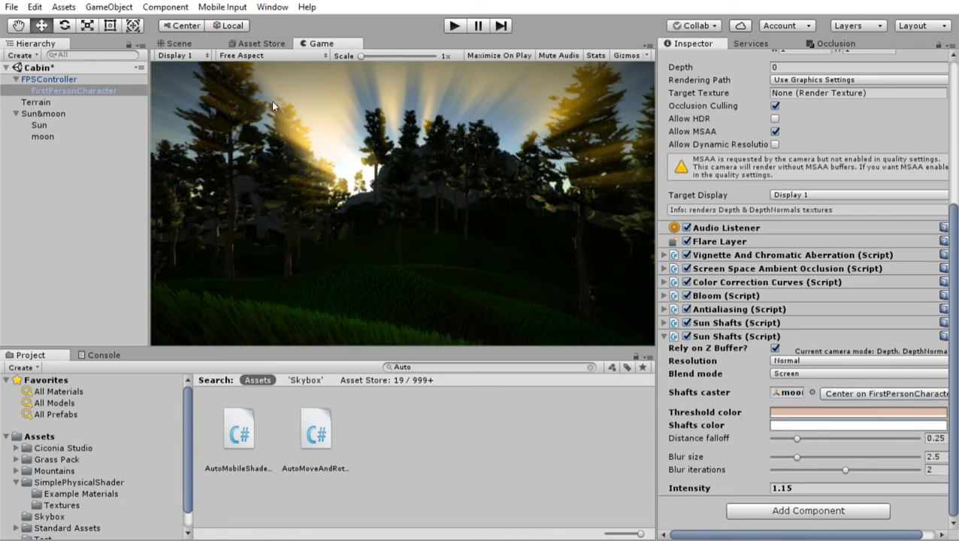
Turn the moon light around toward the terrain again and set its Y rotation to 0.
left_click(191, 43)
scroll(507, 187, "down", 1)
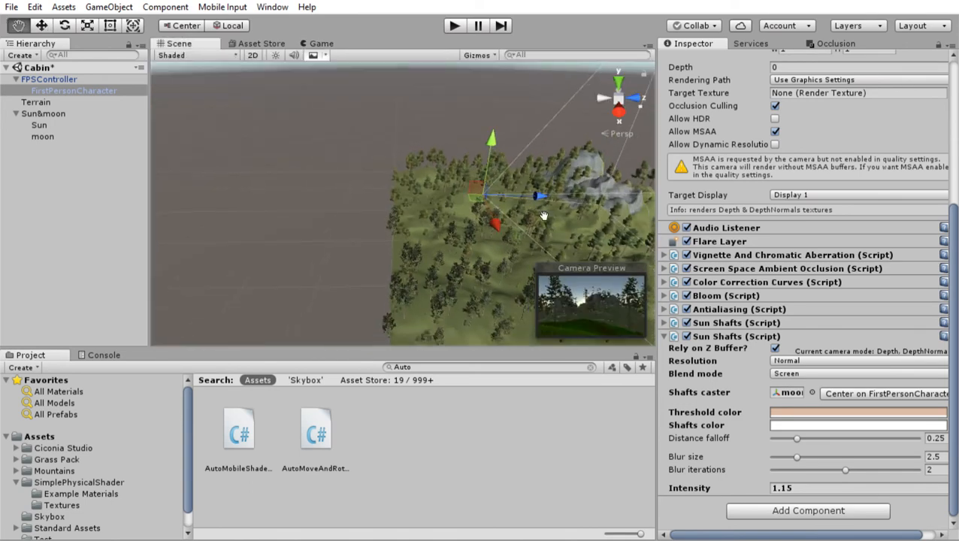
middle_click_drag(543, 216, 394, 224)
left_click(49, 136)
scroll(399, 194, "down", 2)
left_click_drag(543, 210, 198, 205)
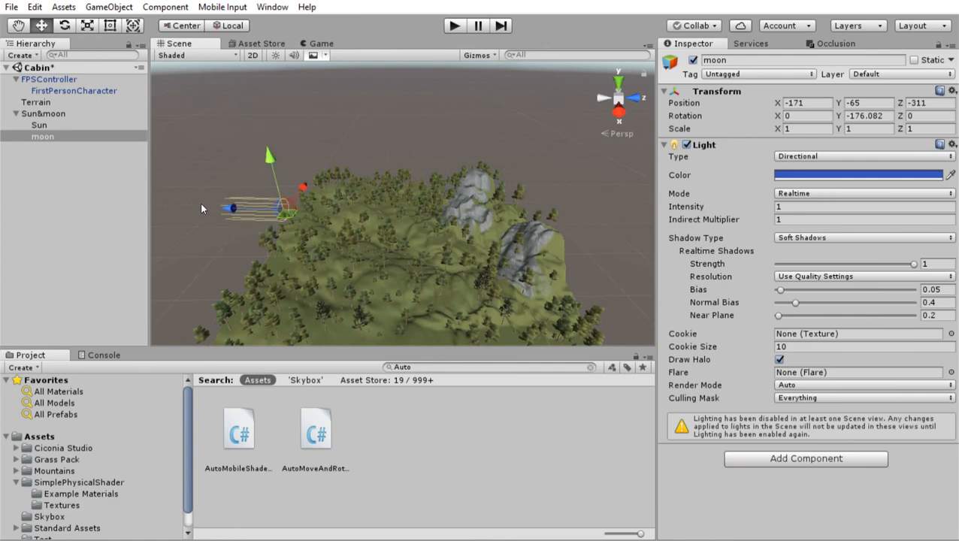
left_click(65, 25)
left_click_drag(267, 204, 148, 246)
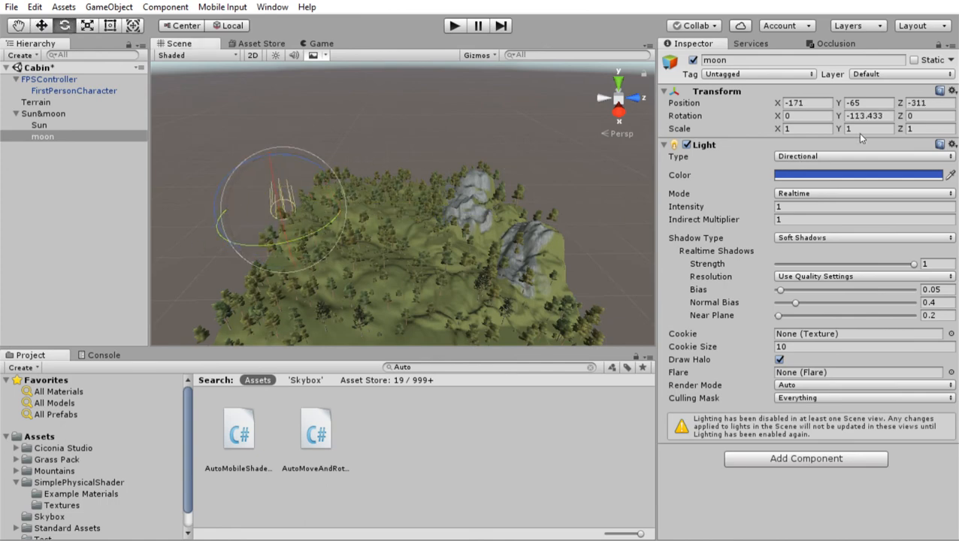
type("0")
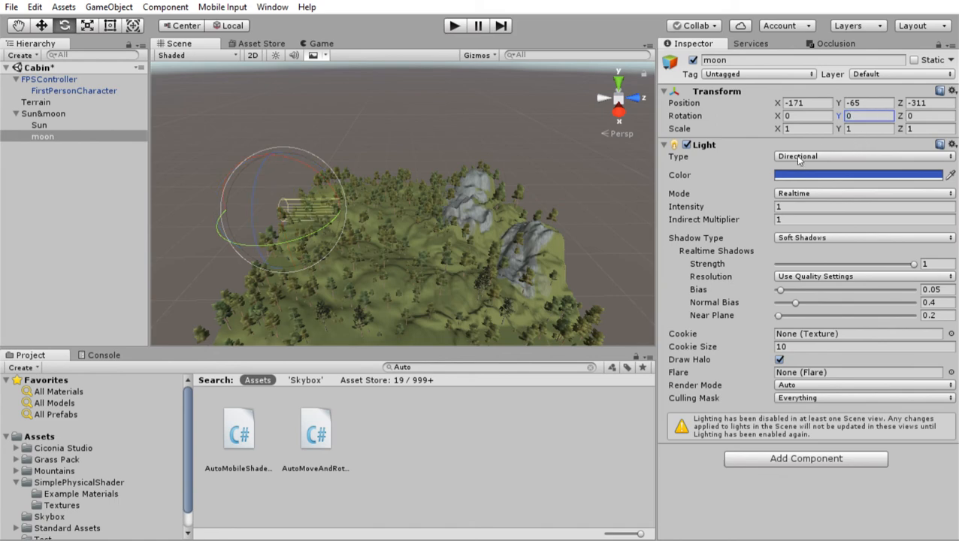
Move the moon light away from the terrain edge to X -100, Y -65, Z -400.
middle_click_drag(272, 229, 421, 247)
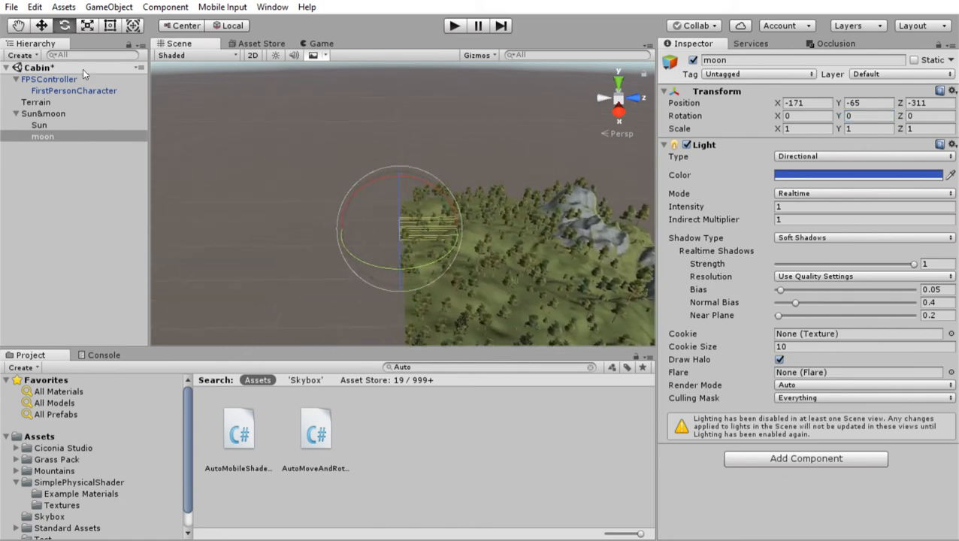
key("w")
left_click_drag(452, 216, 395, 226)
left_click_drag(349, 259, 343, 290)
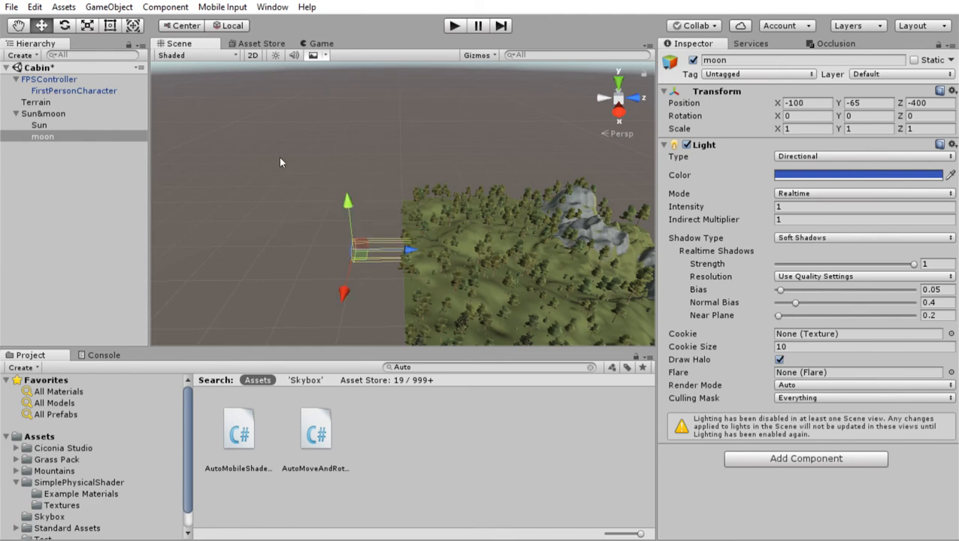
Turn the FPSController toward the moon's side in the game view with a Y rotation of -148.33.
left_click(320, 37)
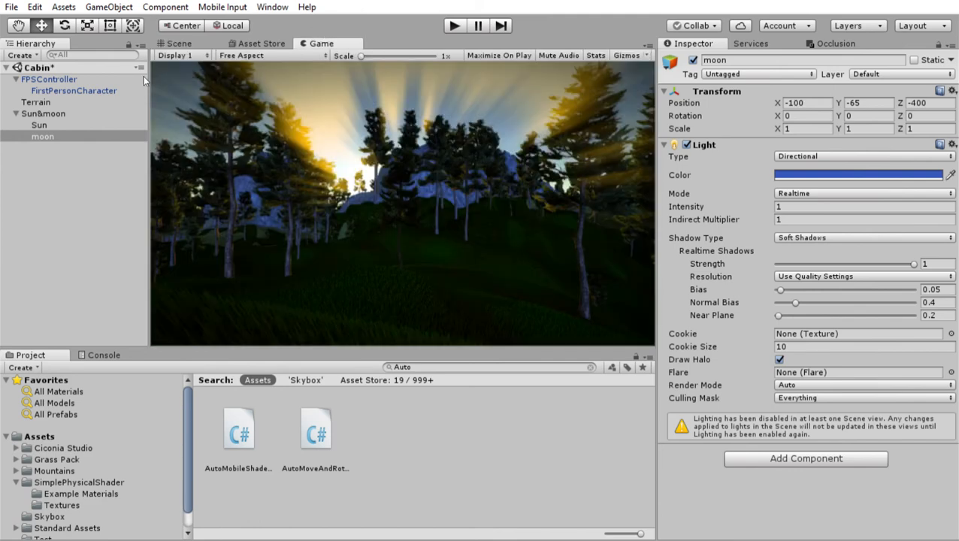
left_click(68, 79)
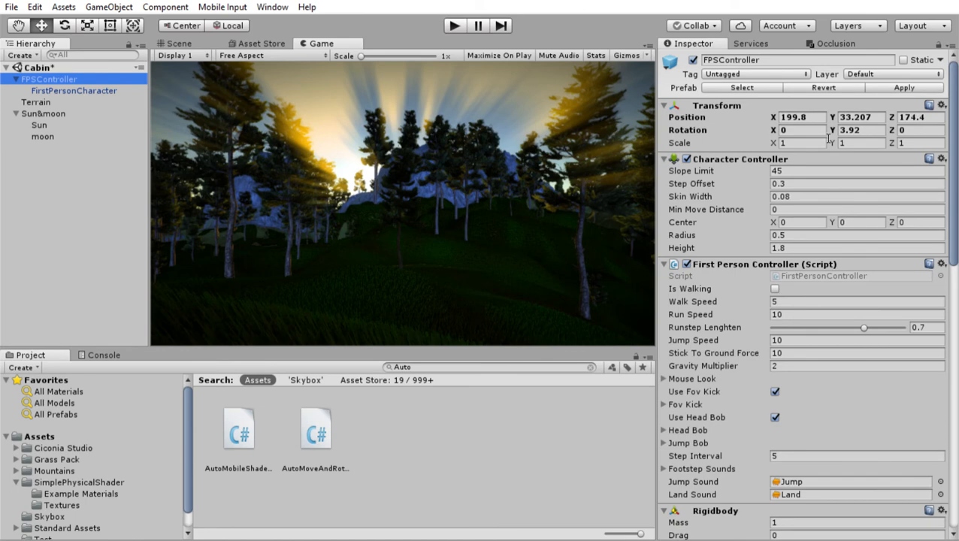
left_click_drag(833, 130, 63, 326)
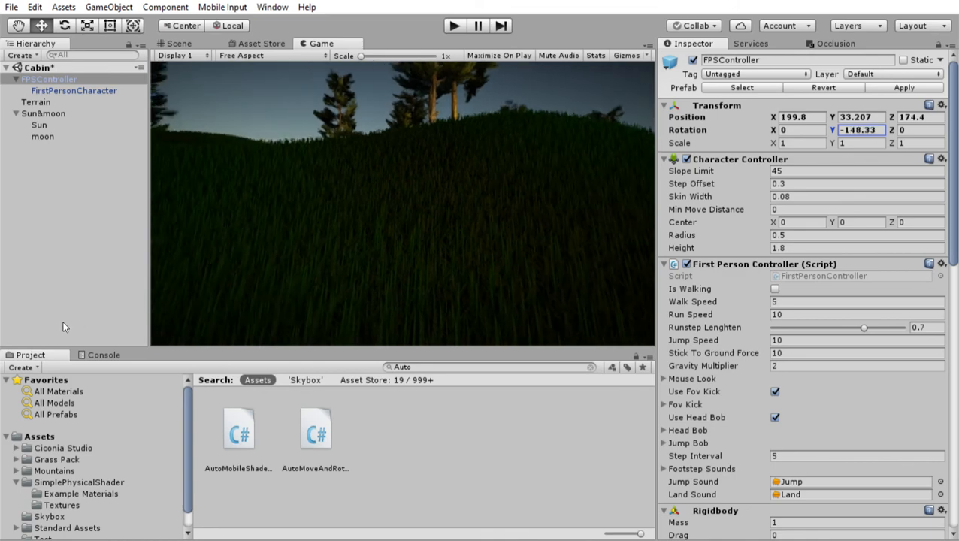
Set the shafts color of the moon's Sun Shafts effect on FirstPersonCharacter to dark blue.
left_click(54, 90)
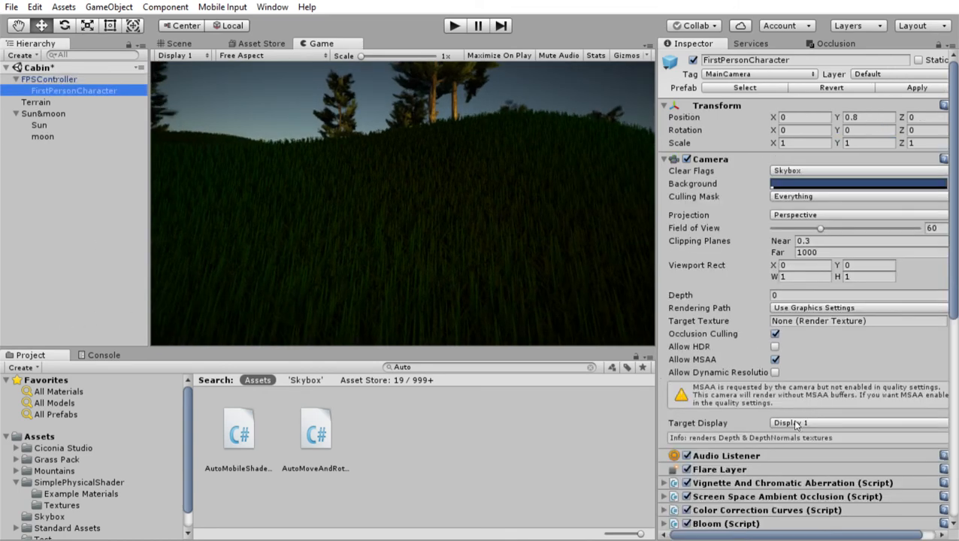
scroll(774, 406, "down", 7)
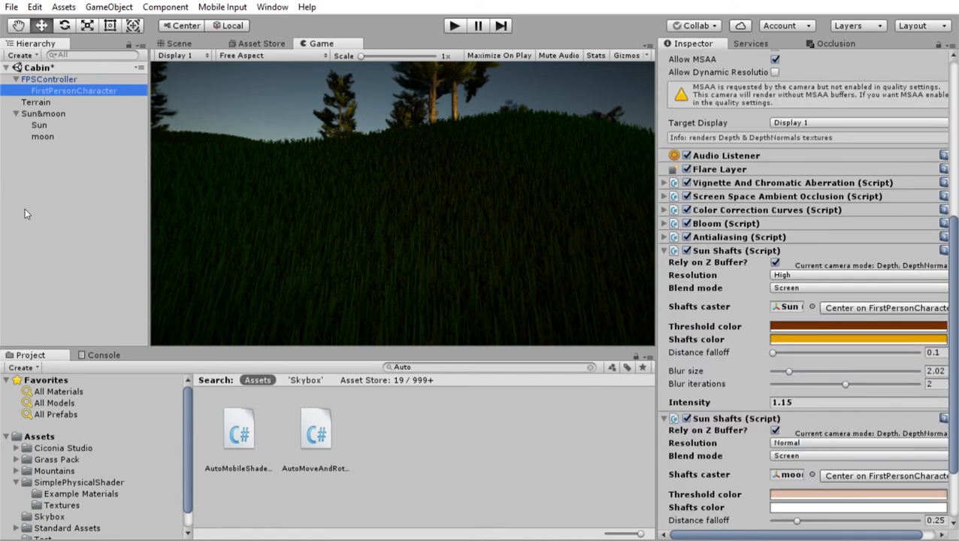
left_click(46, 122)
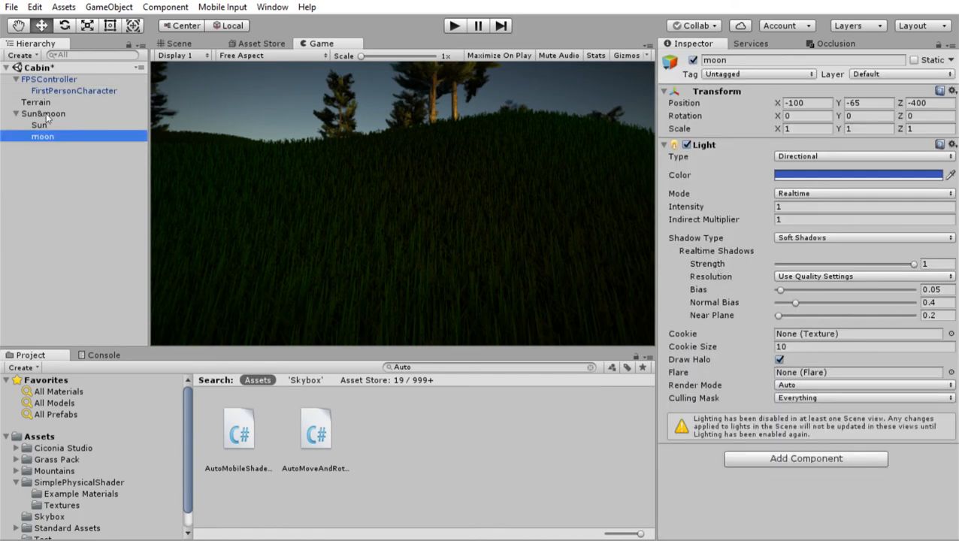
left_click(65, 89)
scroll(763, 395, "down", 8)
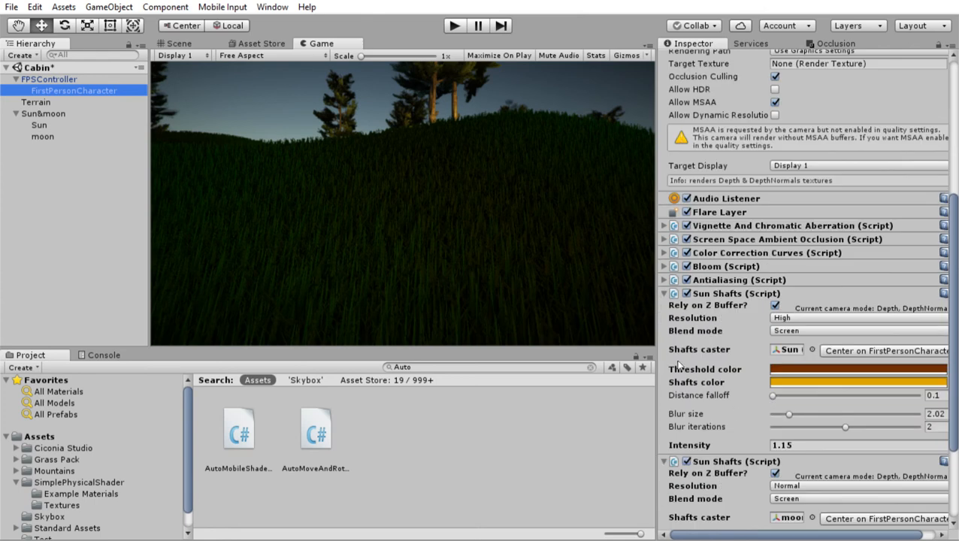
left_click(665, 293)
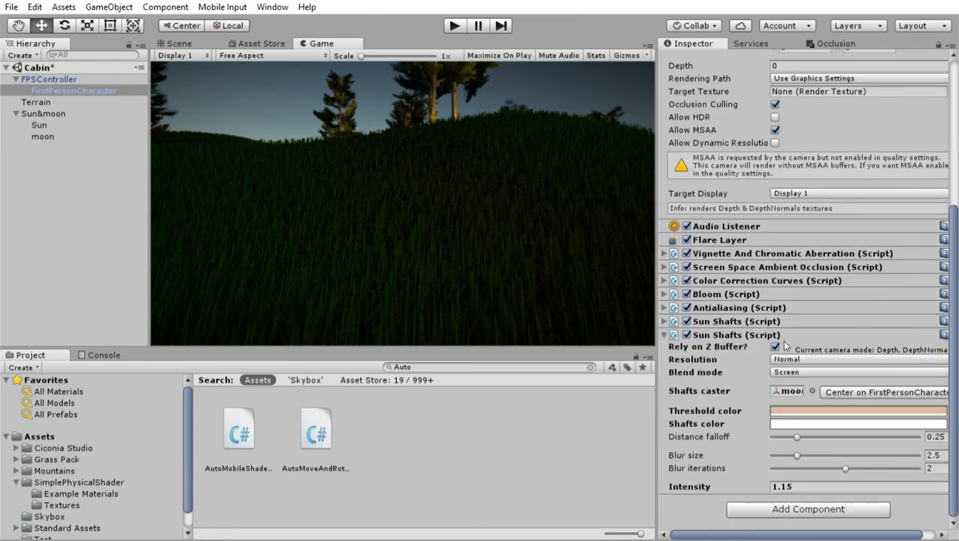
left_click(112, 73)
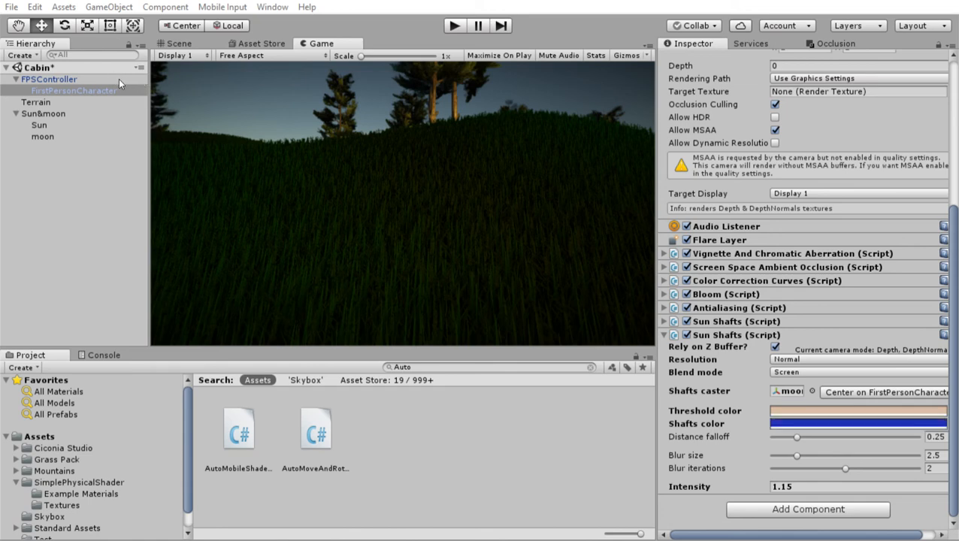
left_click_drag(119, 79, 119, 83)
left_click(167, 6)
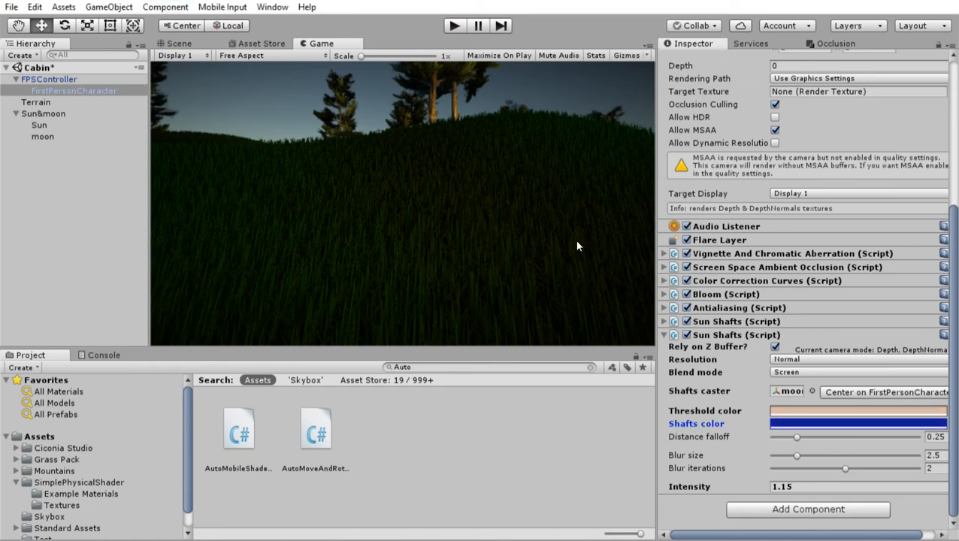
Set the threshold color of the moon's Sun Shafts effect to dark brown.
left_click(822, 410)
left_click(70, 69)
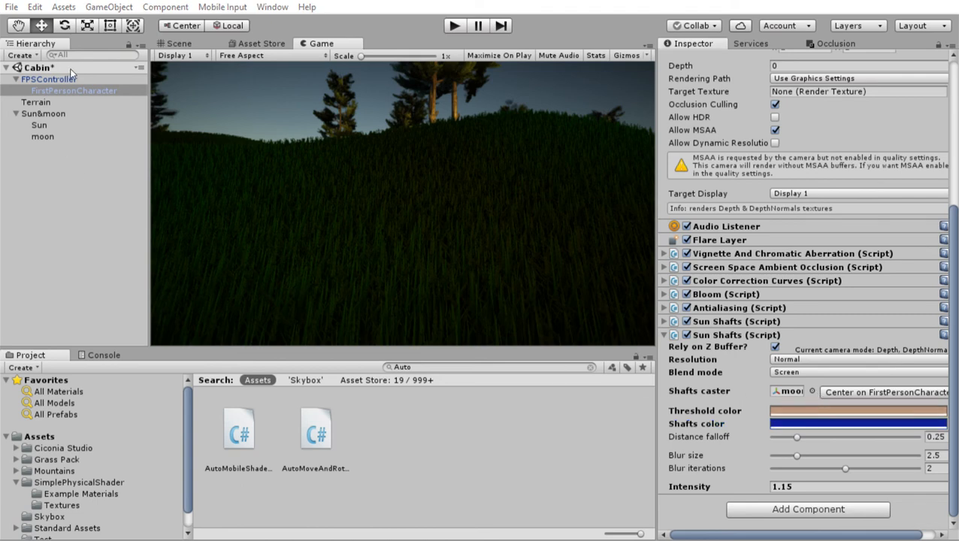
left_click_drag(88, 62, 133, 98)
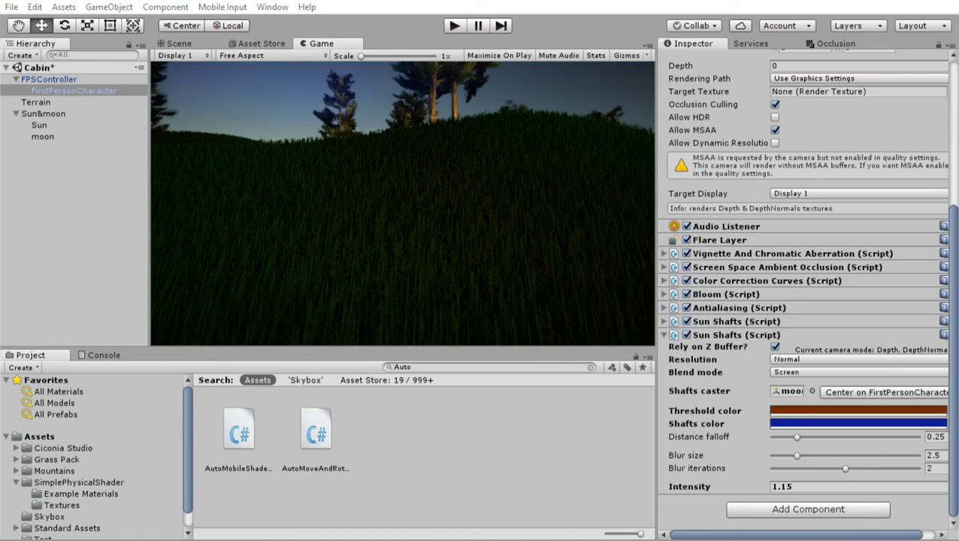
left_click(188, 9)
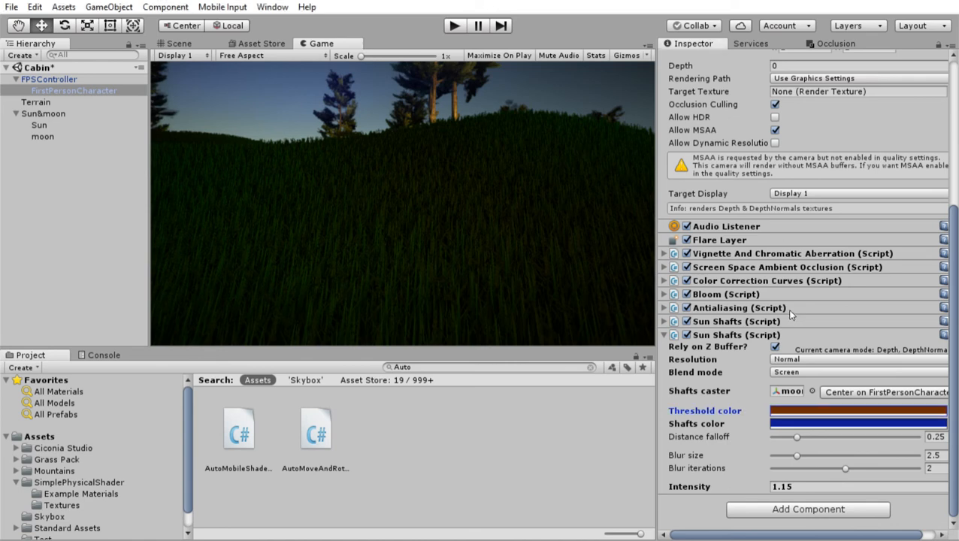
Try tilting the FPSController's view through its X rotation.
left_click(50, 79)
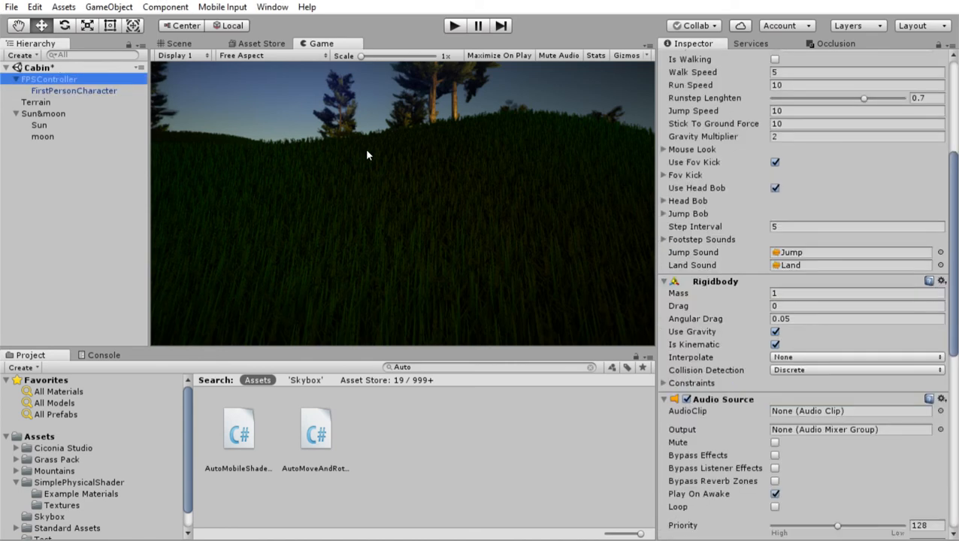
scroll(774, 109, "up", 5)
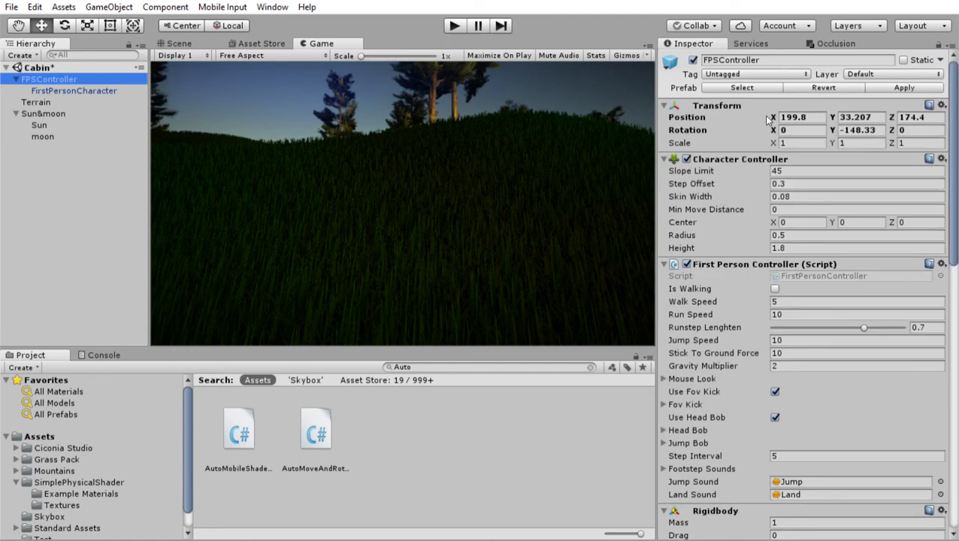
left_click_drag(772, 130, 594, 169)
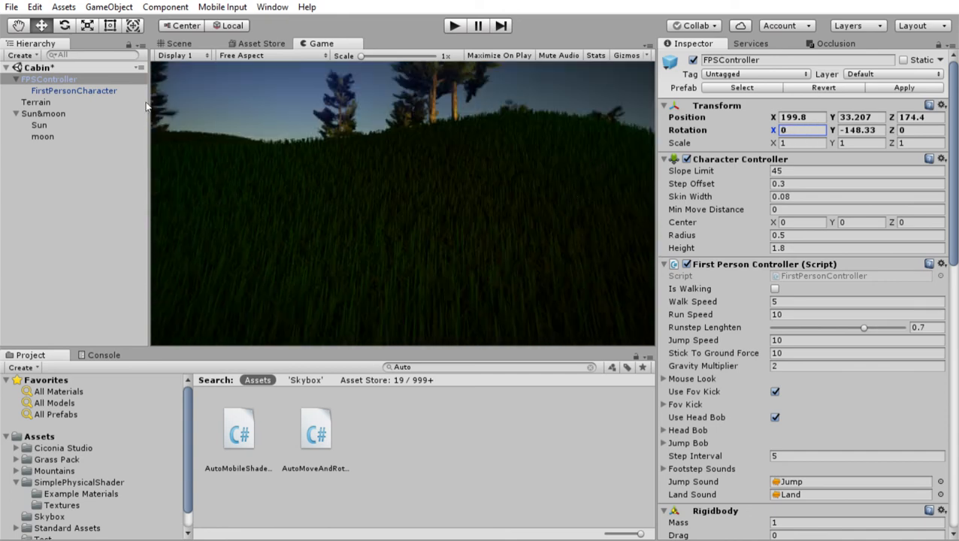
Set the moon's Sun Shafts to High resolution with distance falloff about 0.149 and blur size 4.04.
left_click(39, 136)
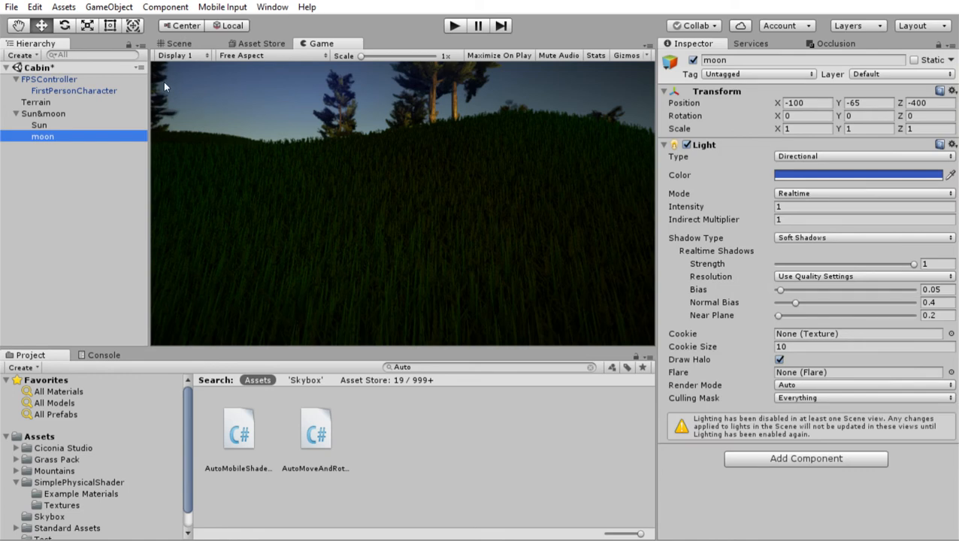
left_click(115, 90)
scroll(770, 411, "down", 3)
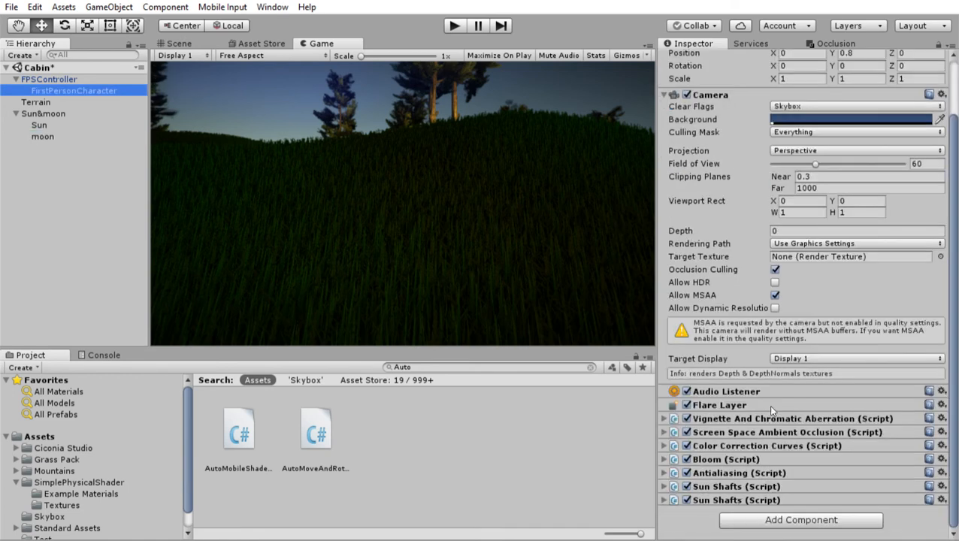
left_click(664, 499)
scroll(763, 433, "down", 7)
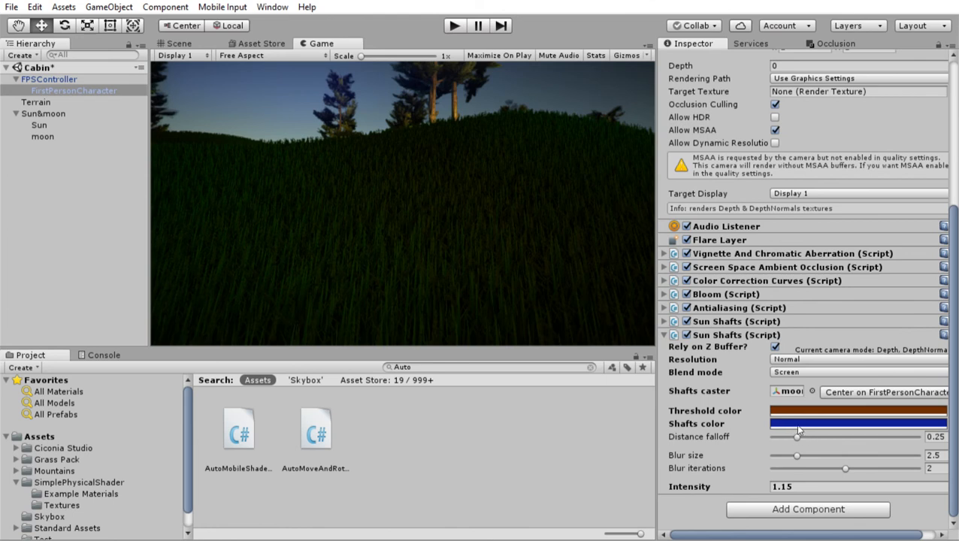
left_click_drag(797, 436, 823, 442)
left_click(796, 358)
left_click(801, 391)
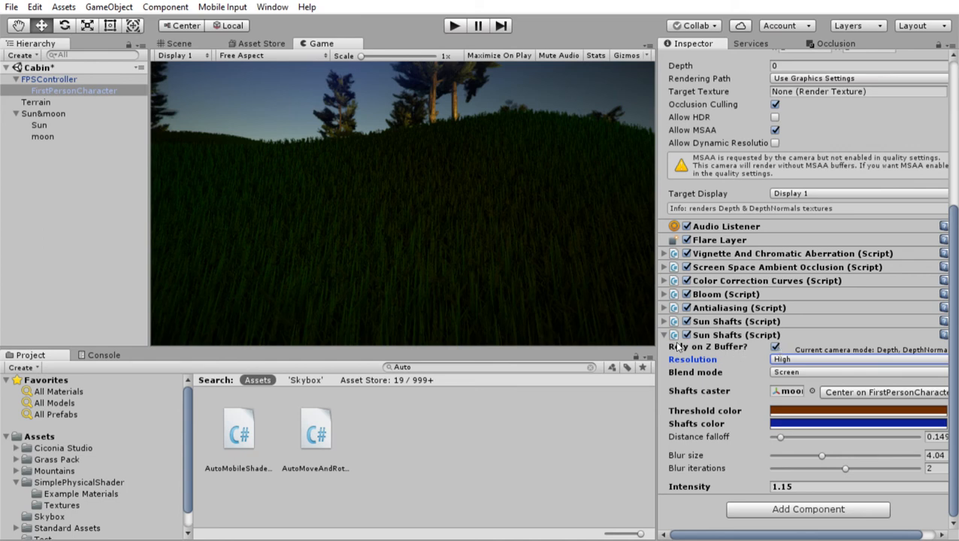
Play-test the day-night cycle, stop it, and review both Sun Shafts components on FirstPersonCharacter.
left_click(454, 25)
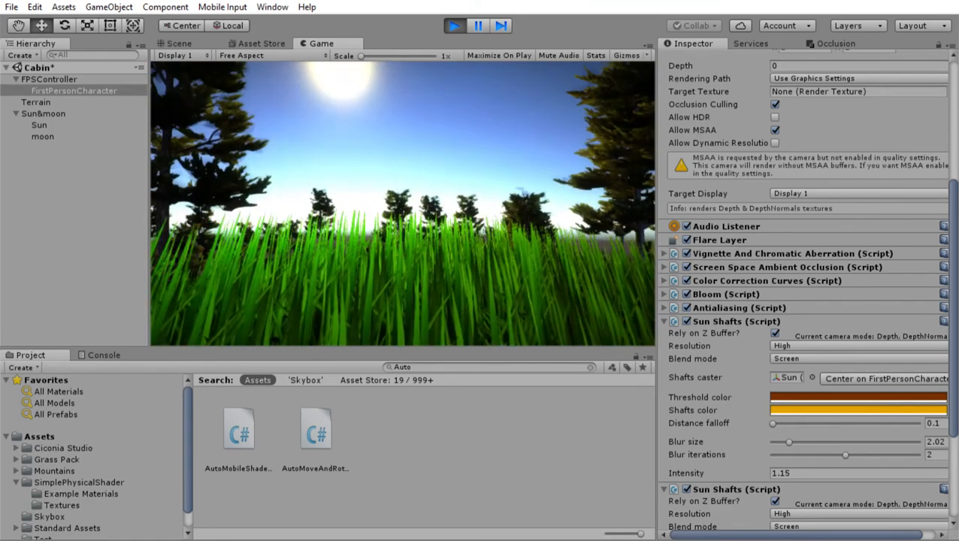
left_click(453, 26)
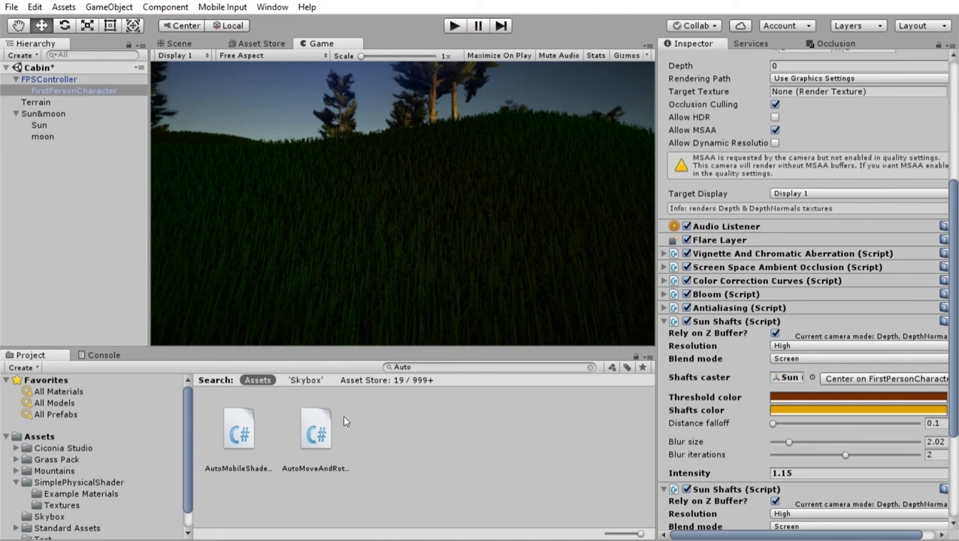
left_click(45, 90)
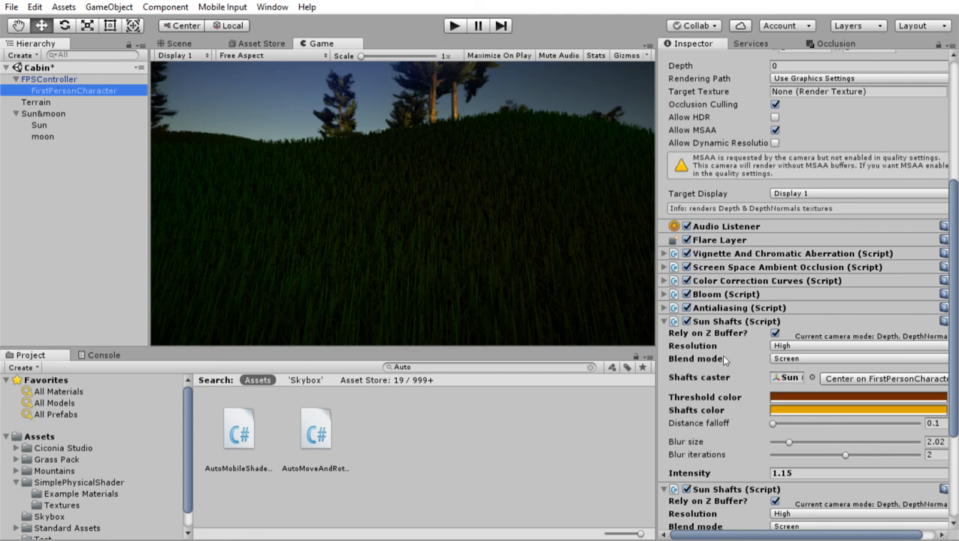
scroll(720, 351, "down", 3)
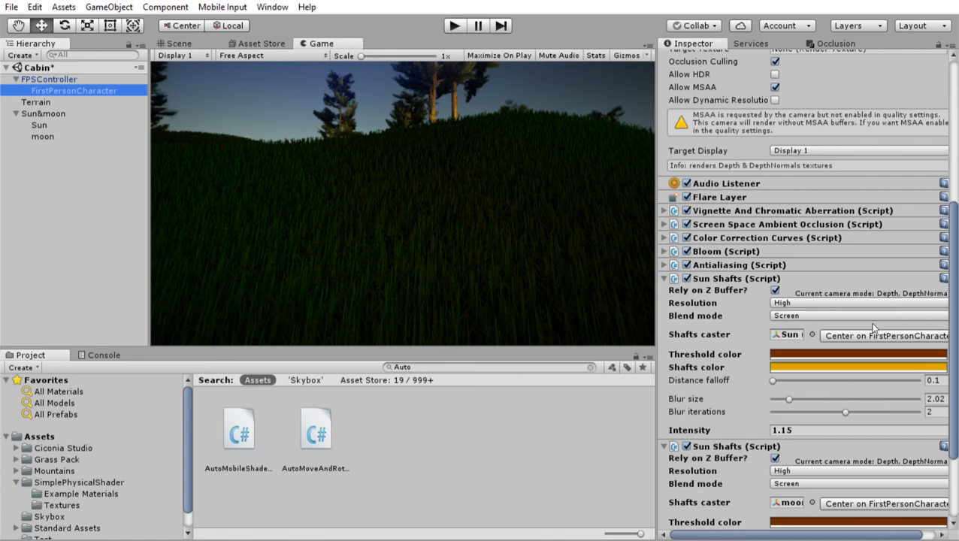
scroll(697, 370, "down", 4)
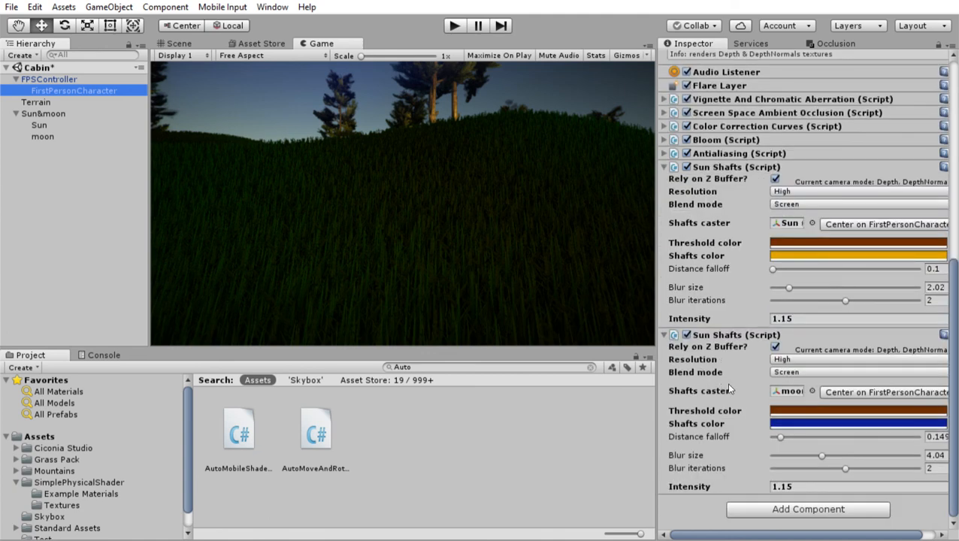